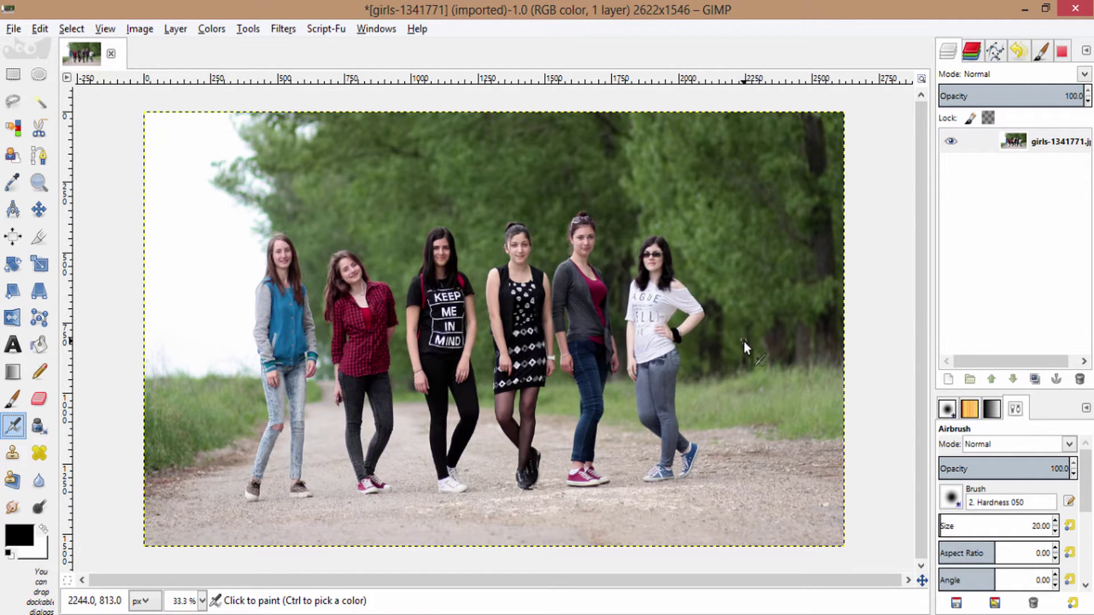
Add a new 2622×1546 layer filled with white above the group photo.
{"action": "left_click", "coordinate": [947, 380]}
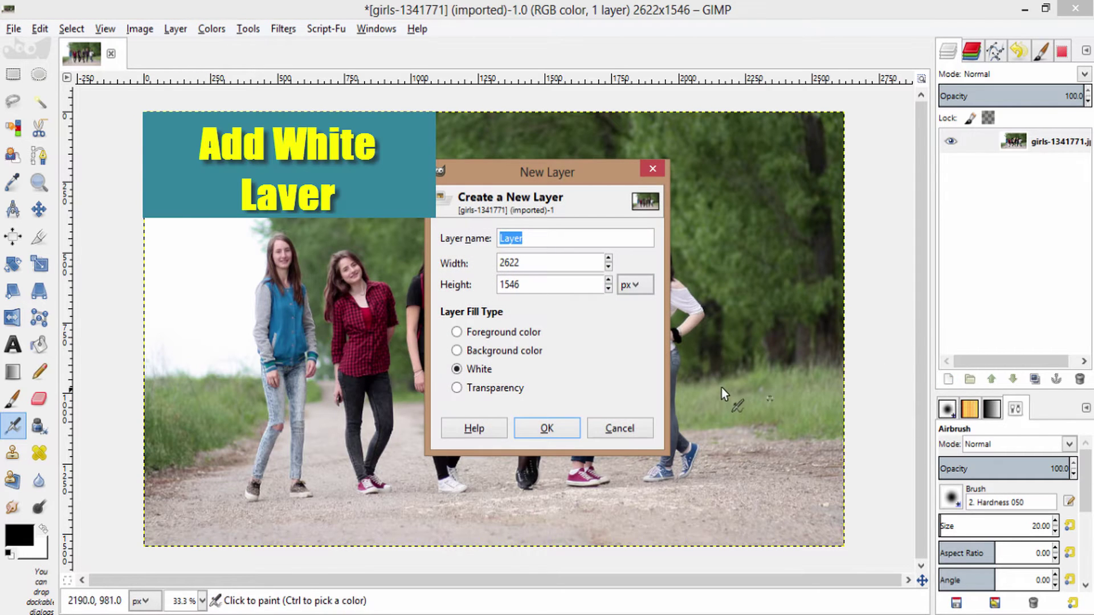
{"action": "left_click", "coordinate": [473, 368]}
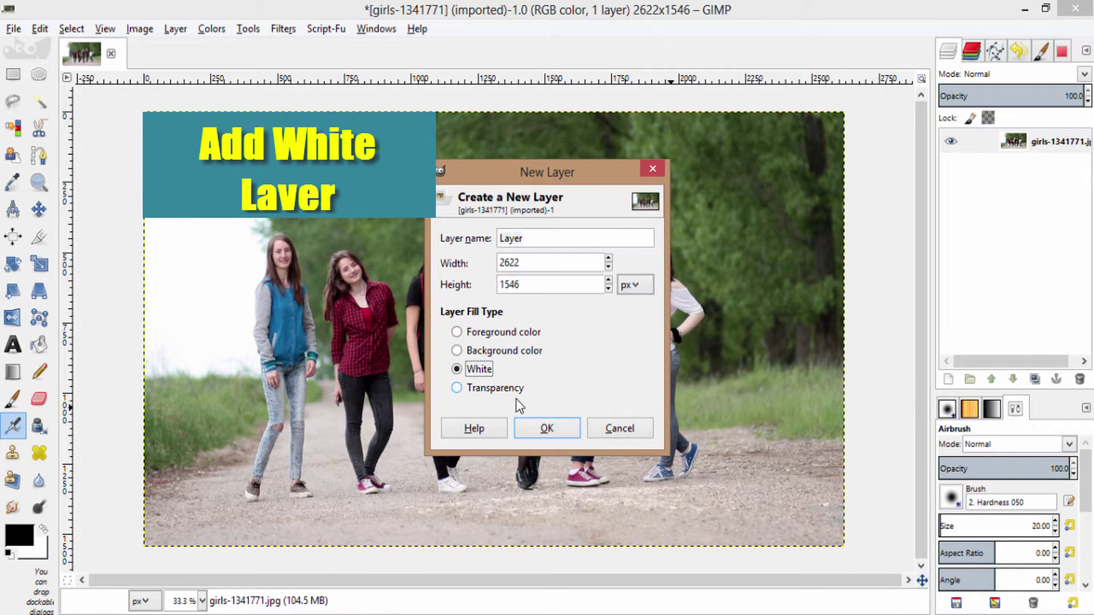
{"action": "left_click", "coordinate": [543, 434]}
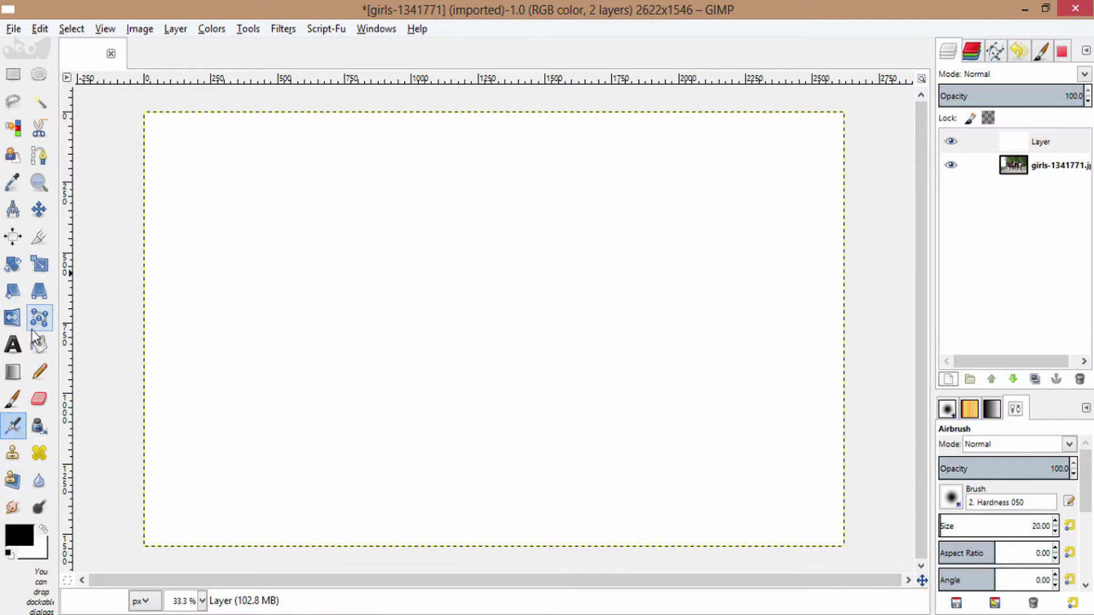
{"action": "left_click", "coordinate": [13, 344]}
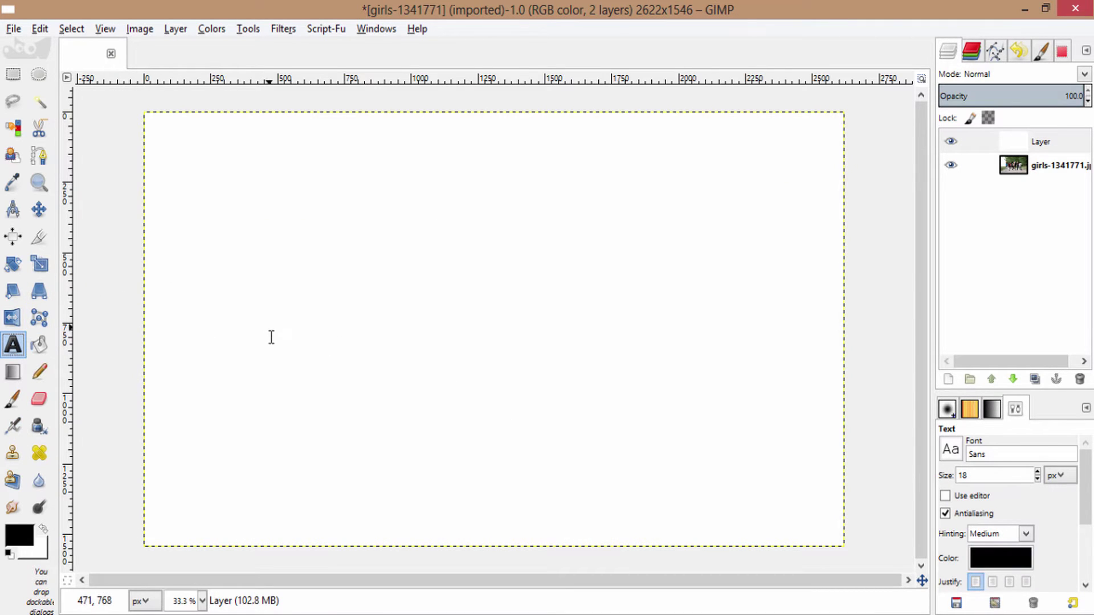
Type FRIENDS on the white layer and set its font to Arial Heavy.
{"action": "left_click", "coordinate": [280, 293]}
{"action": "type", "text": "FRIENDS"}
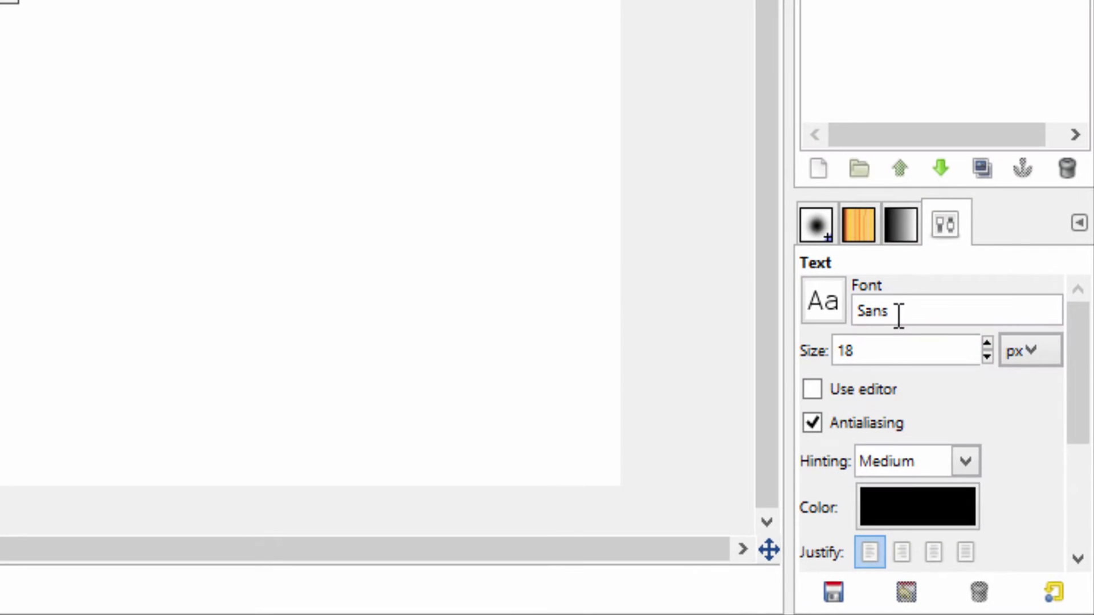
{"action": "left_click", "coordinate": [832, 304]}
{"action": "scroll", "coordinate": [1066, 220], "scroll_direction": "up", "scroll_amount": 20}
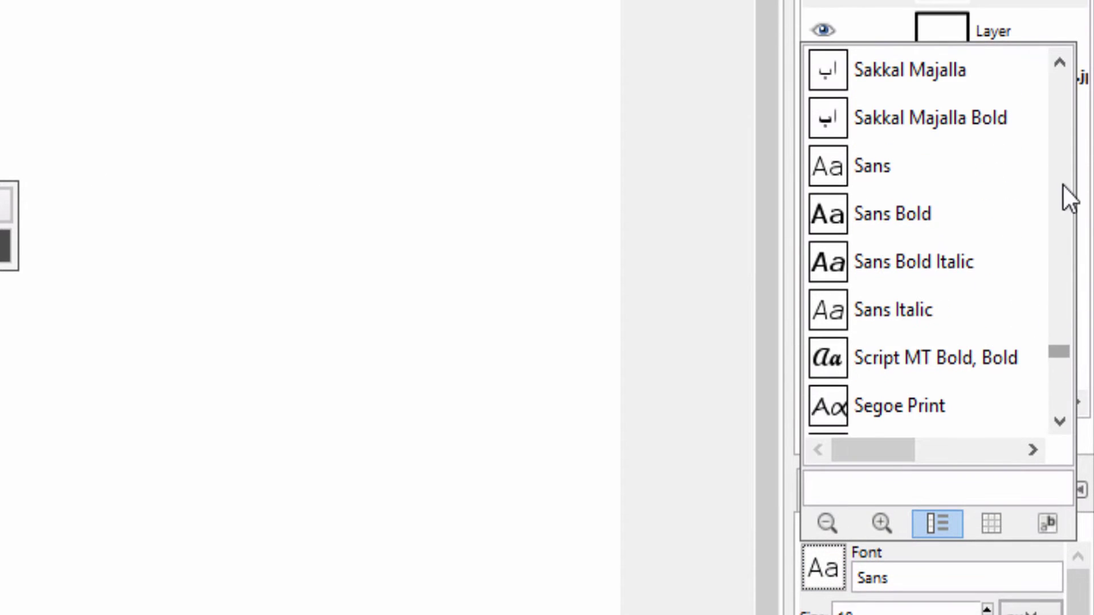
{"action": "scroll", "coordinate": [1022, 211], "scroll_direction": "down", "scroll_amount": 7}
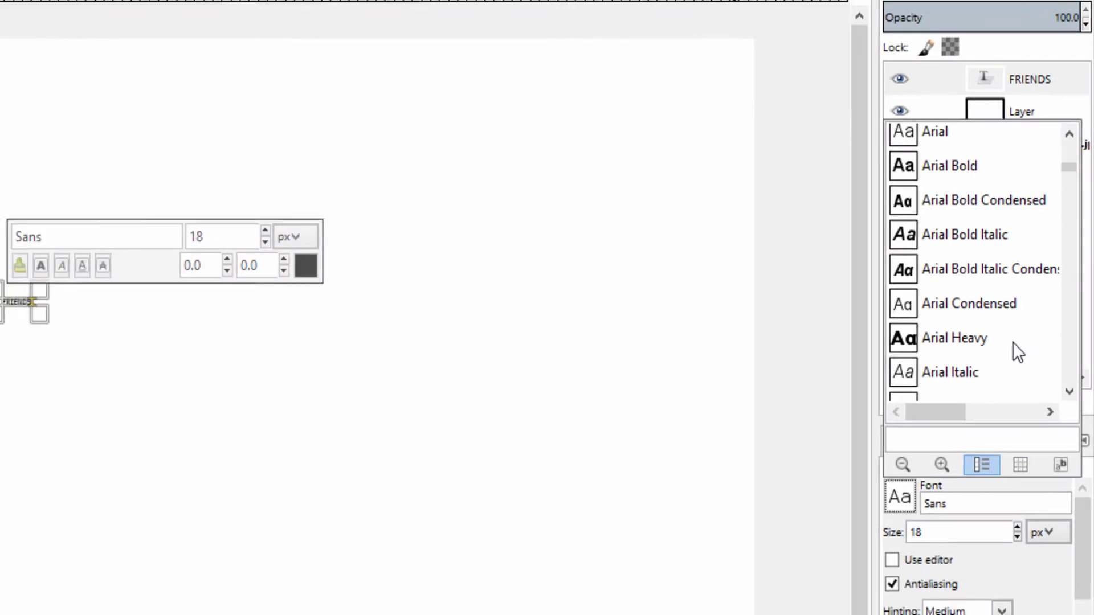
{"action": "left_click", "coordinate": [968, 338]}
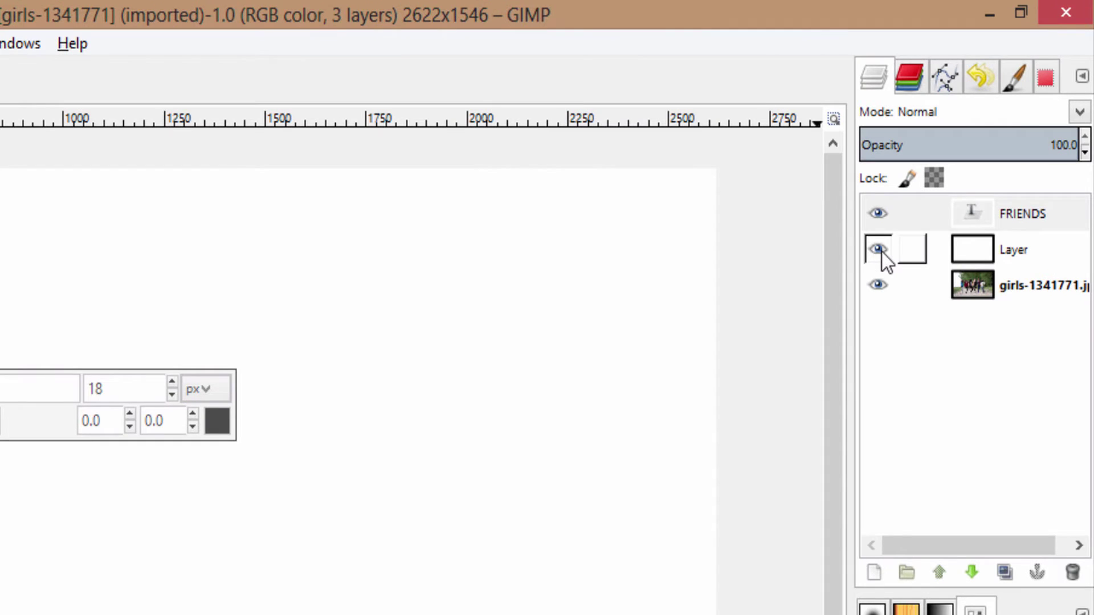
Hide the white layer and lower the FRIENDS text layer's opacity to 47.8.
{"action": "left_click", "coordinate": [879, 249]}
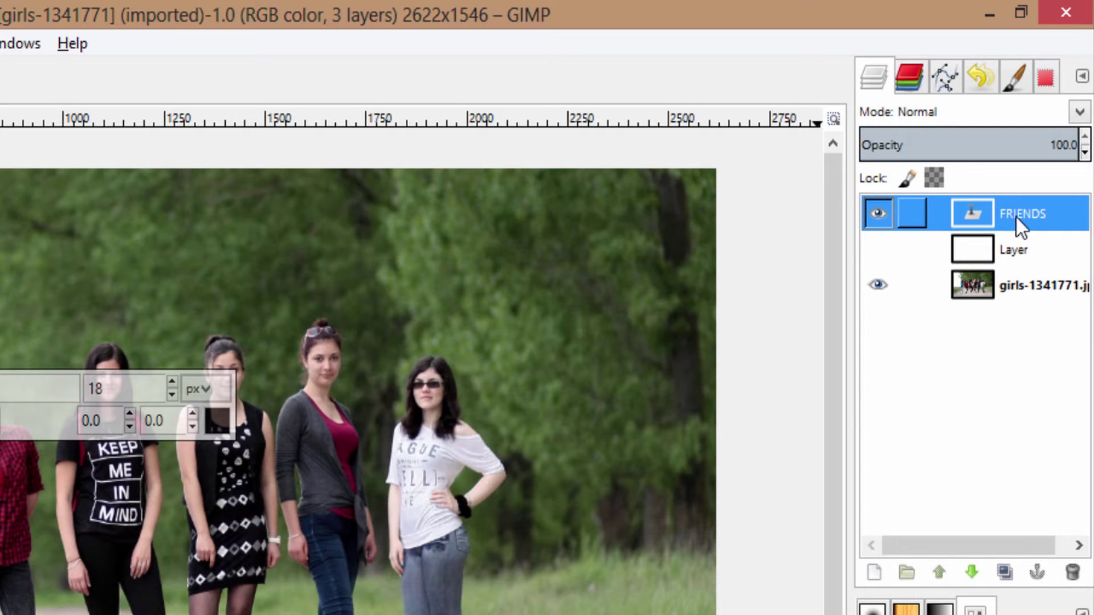
{"action": "left_click_drag", "start_coordinate": [1001, 142], "coordinate": [964, 147]}
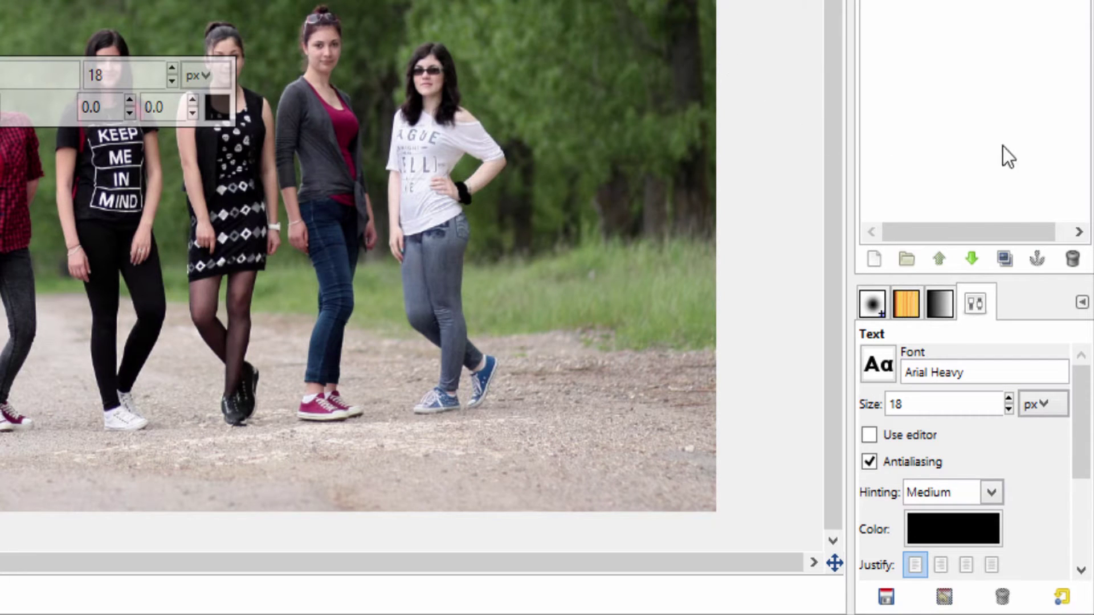
Enlarge FRIENDS to 304 px and move it up across the girls' heads.
{"action": "left_click", "coordinate": [1010, 398]}
{"action": "left_click_drag", "start_coordinate": [1009, 397], "coordinate": [1010, 398]}
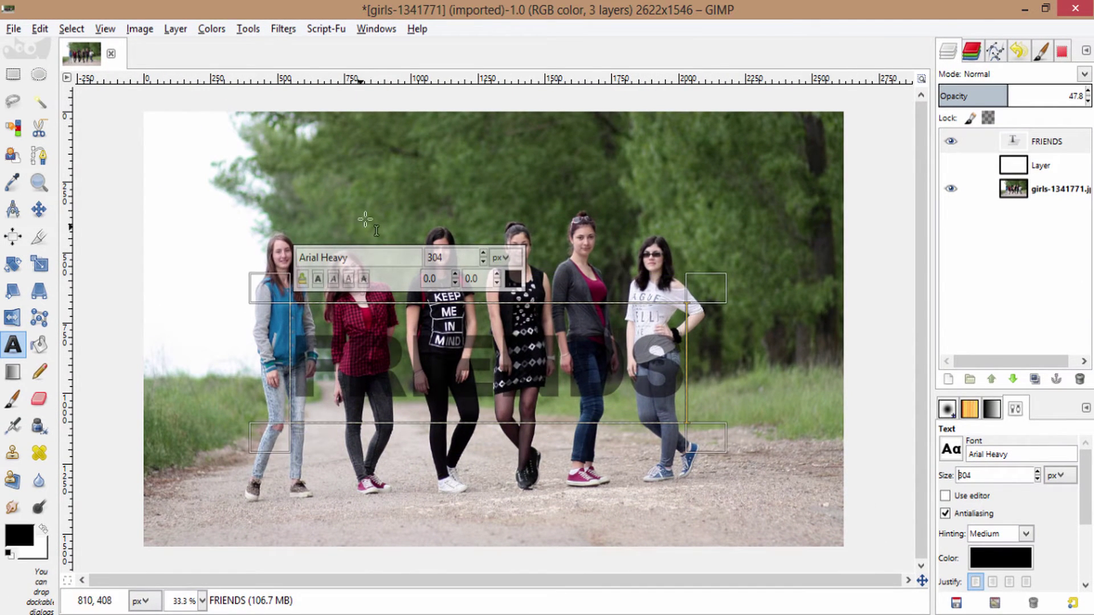
{"action": "key", "text": "m"}
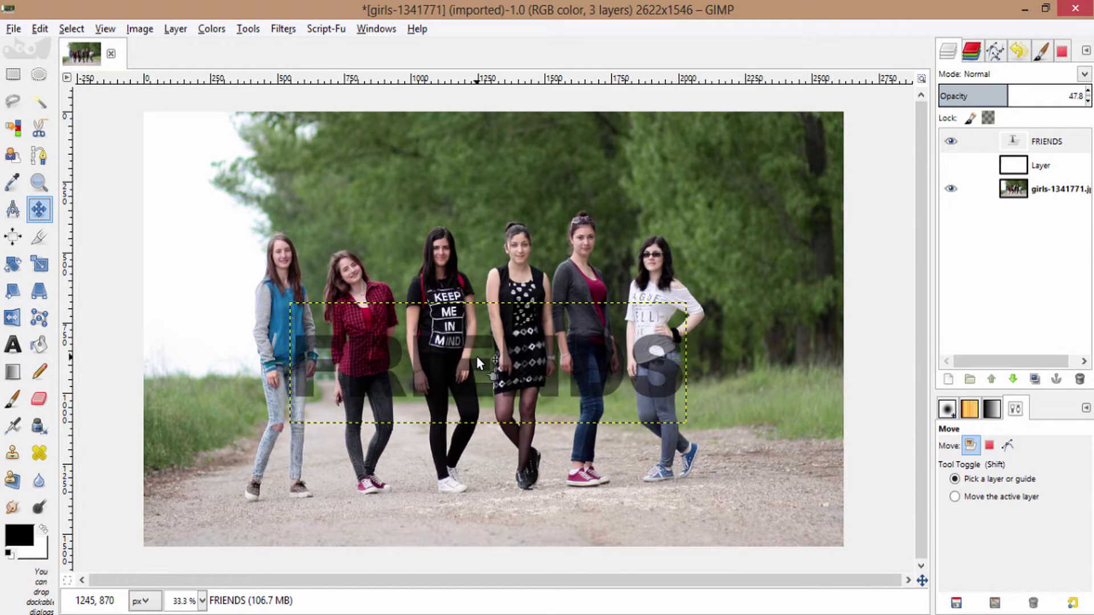
{"action": "left_click_drag", "start_coordinate": [463, 340], "coordinate": [440, 251]}
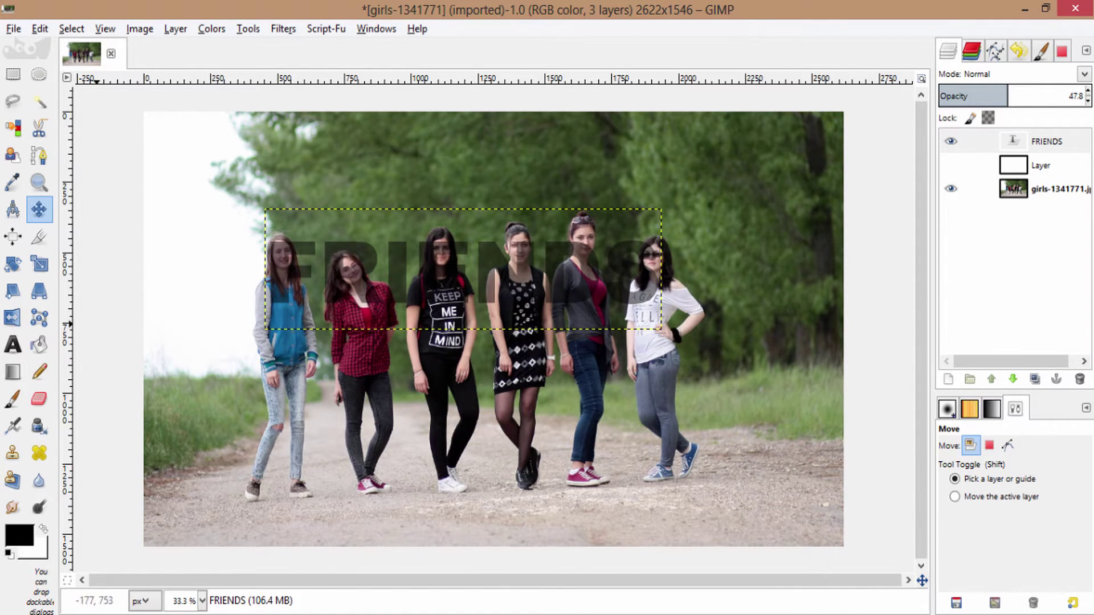
{"action": "left_click", "coordinate": [12, 344]}
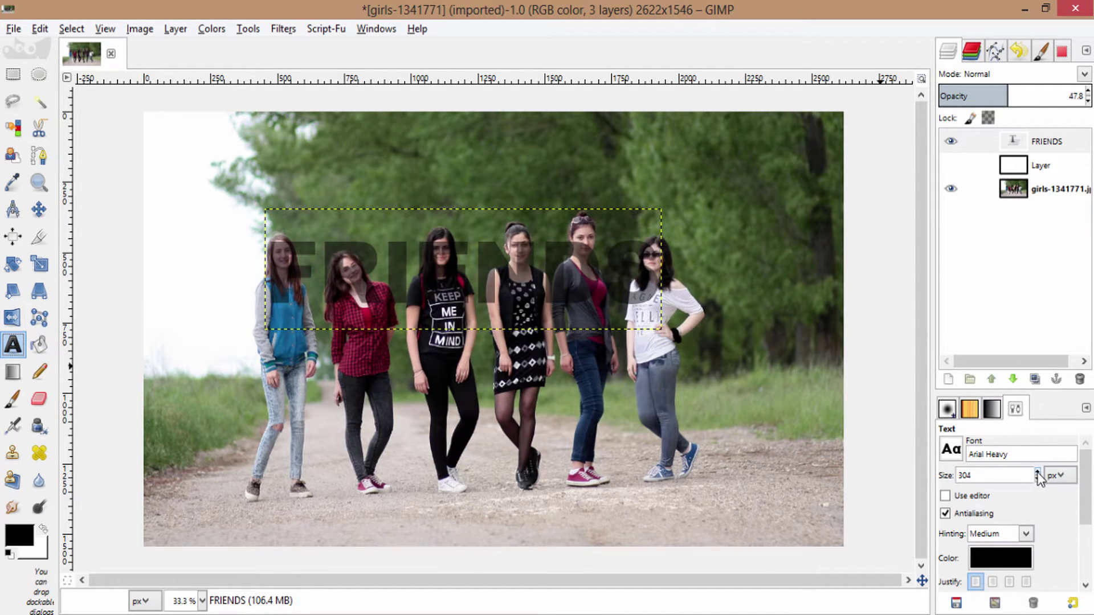
Enlarge the text further and shift it up and to the left.
{"action": "left_click", "coordinate": [644, 307]}
{"action": "left_click_drag", "start_coordinate": [1038, 473], "coordinate": [1038, 472]}
{"action": "key", "text": "m"}
{"action": "left_click_drag", "start_coordinate": [284, 280], "coordinate": [281, 256]}
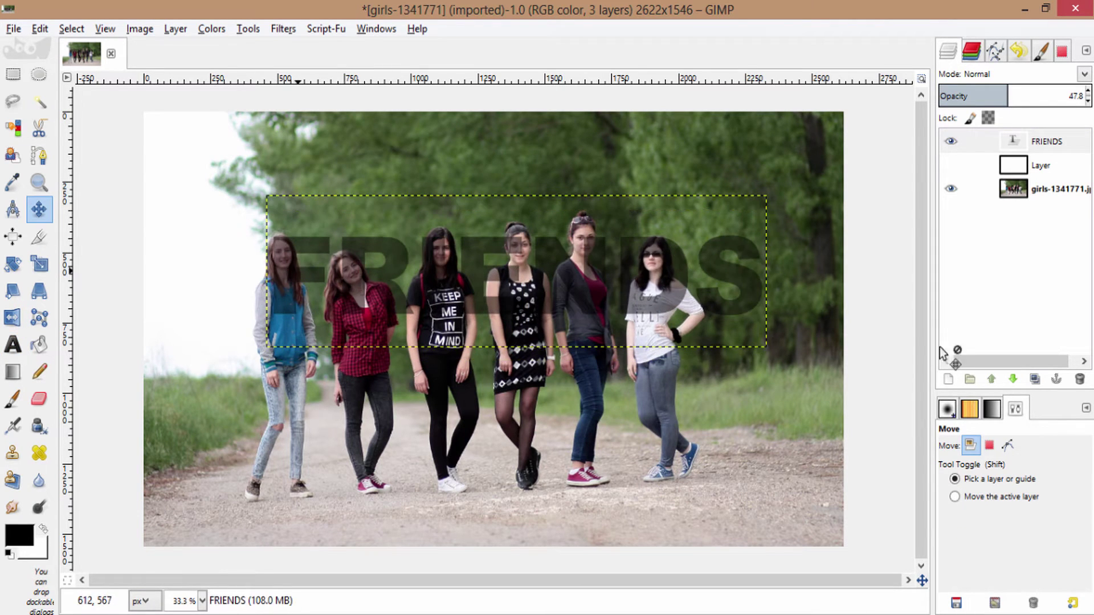
Raise the text size to 411 px and centre FRIEND over the group.
{"action": "key", "text": "t"}
{"action": "left_click", "coordinate": [741, 269]}
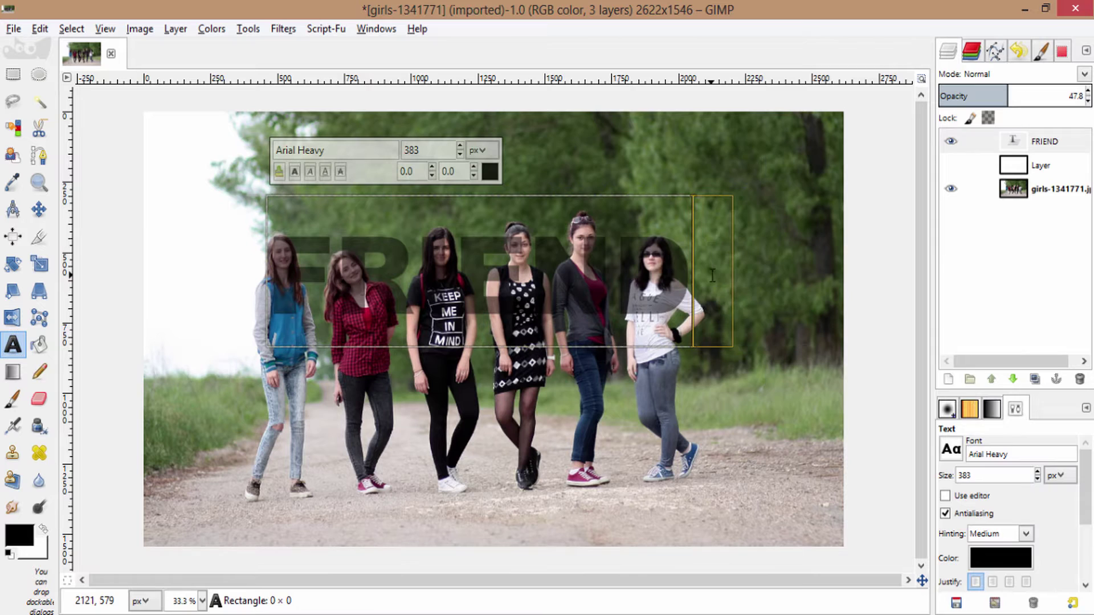
{"action": "left_click_drag", "start_coordinate": [1038, 473], "coordinate": [1037, 473]}
{"action": "key", "text": "m"}
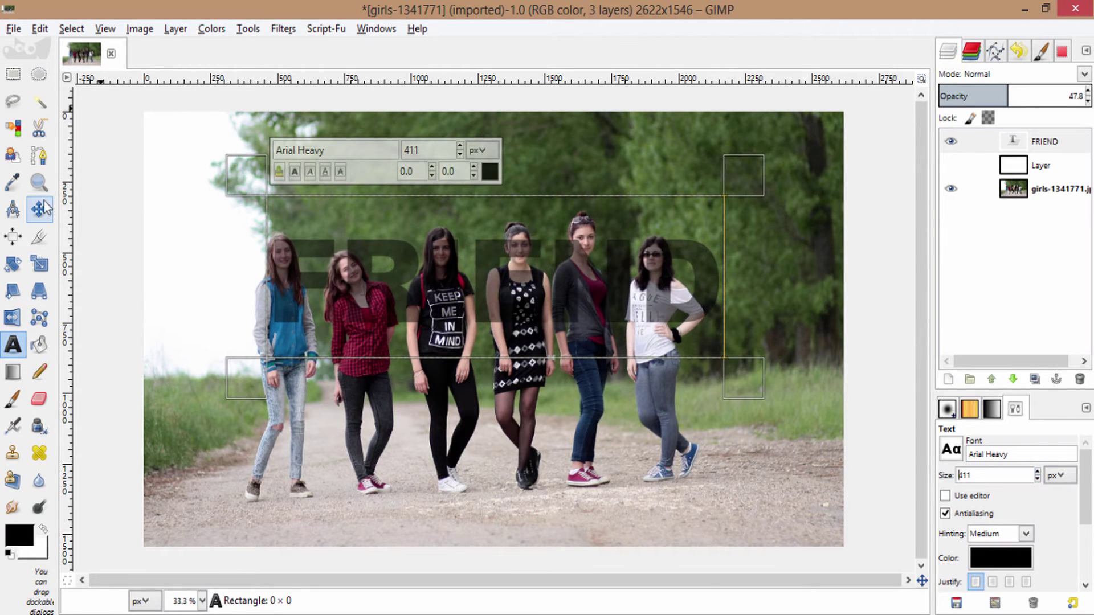
{"action": "left_click_drag", "start_coordinate": [283, 259], "coordinate": [279, 268]}
{"action": "left_click_drag", "start_coordinate": [483, 268], "coordinate": [486, 262]}
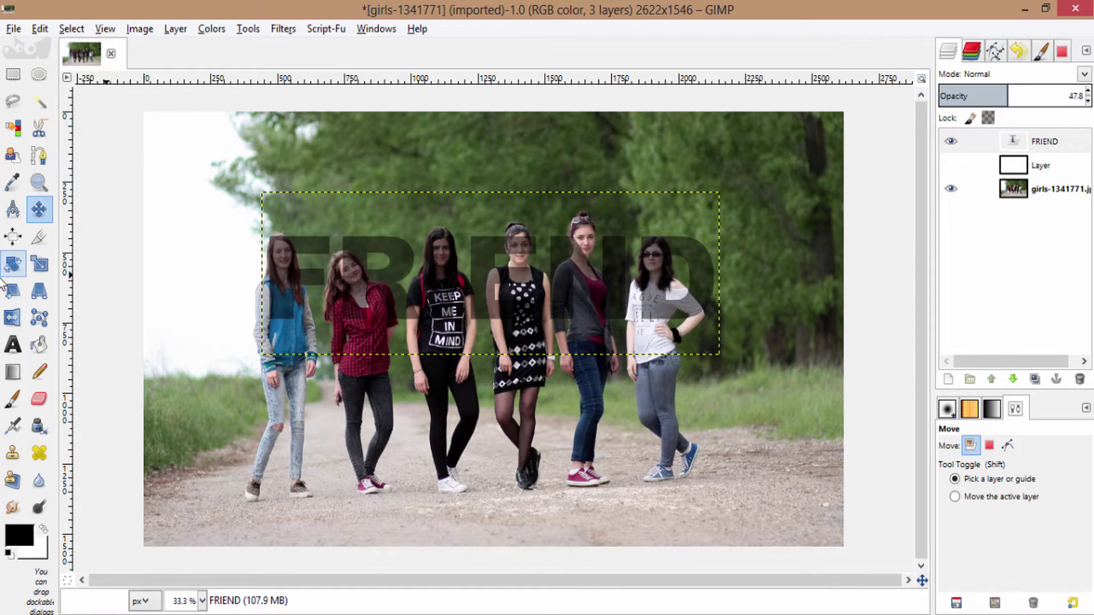
Select the letter F in the on-canvas text editor.
{"action": "left_click", "coordinate": [11, 349]}
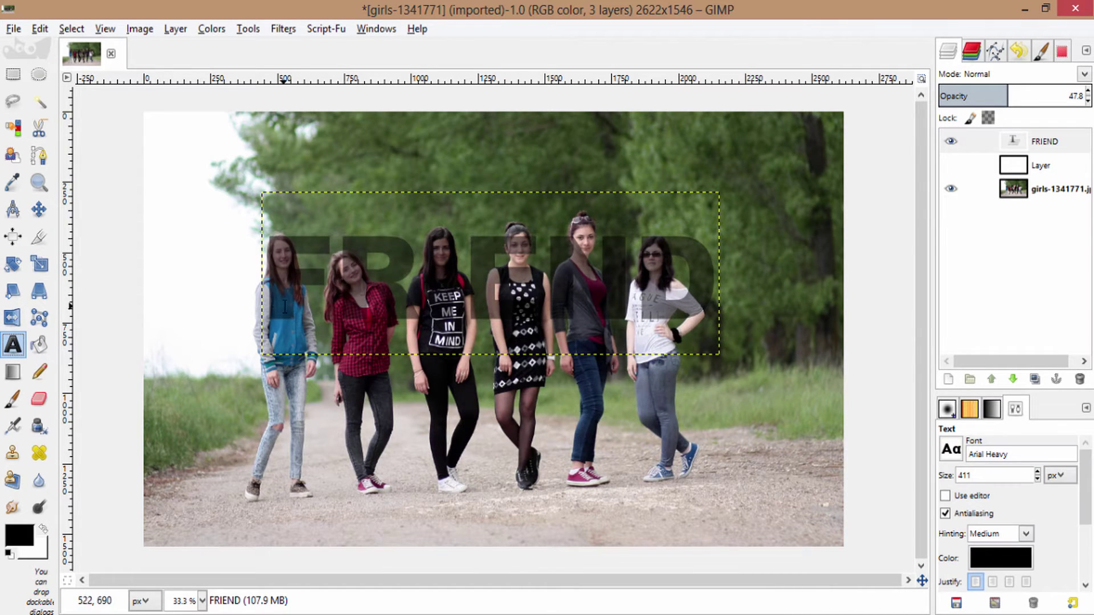
{"action": "left_click", "coordinate": [330, 265]}
{"action": "left_click_drag", "start_coordinate": [334, 265], "coordinate": [259, 265]}
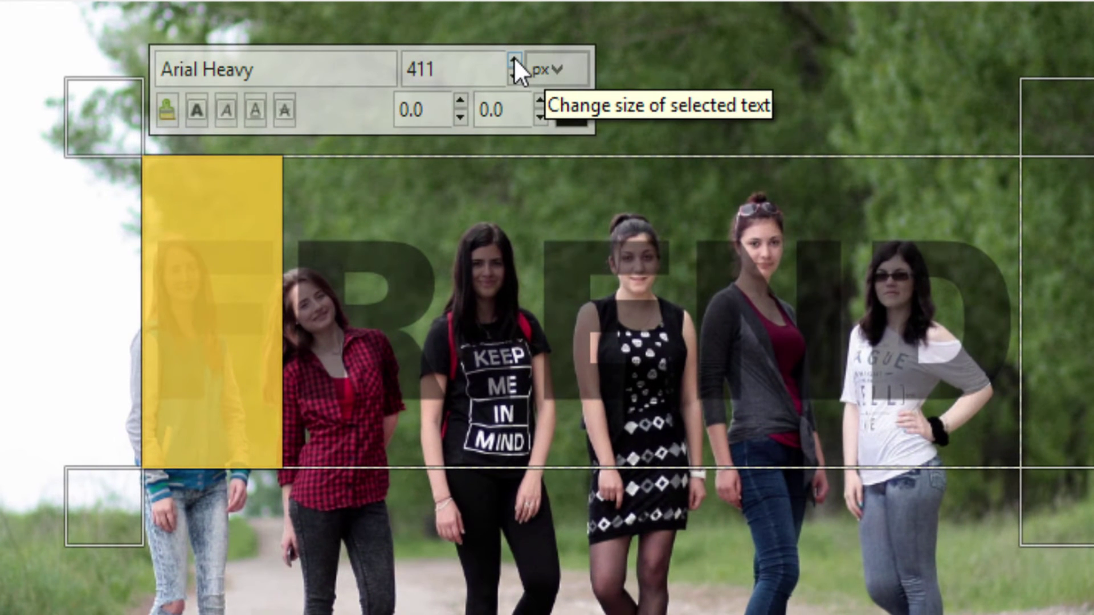
Enlarge the letter F slightly from the on-canvas text toolbar.
{"action": "left_click", "coordinate": [514, 58]}
{"action": "left_click", "coordinate": [514, 58]}
{"action": "left_click", "coordinate": [514, 57]}
{"action": "left_click", "coordinate": [515, 58]}
{"action": "left_click", "coordinate": [515, 57]}
{"action": "left_click", "coordinate": [514, 57]}
{"action": "left_click", "coordinate": [515, 58]}
{"action": "left_click", "coordinate": [514, 57]}
{"action": "left_click_drag", "start_coordinate": [514, 57], "coordinate": [513, 91]}
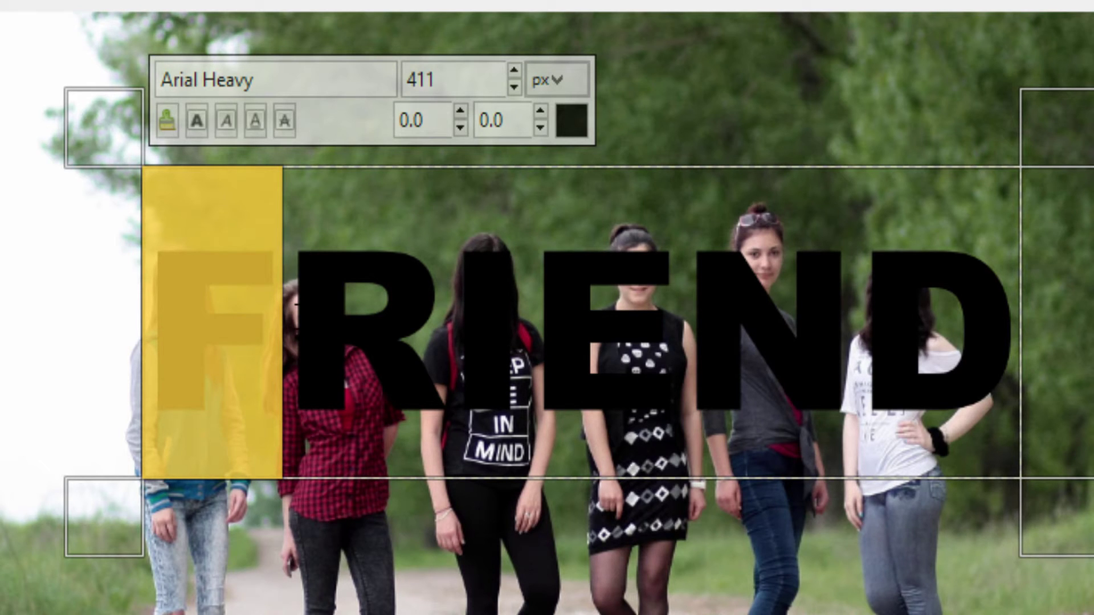
Select the R, tighten its spacing, then reset its kerning to zero.
{"action": "left_click", "coordinate": [297, 305]}
{"action": "left_click_drag", "start_coordinate": [286, 308], "coordinate": [425, 286]}
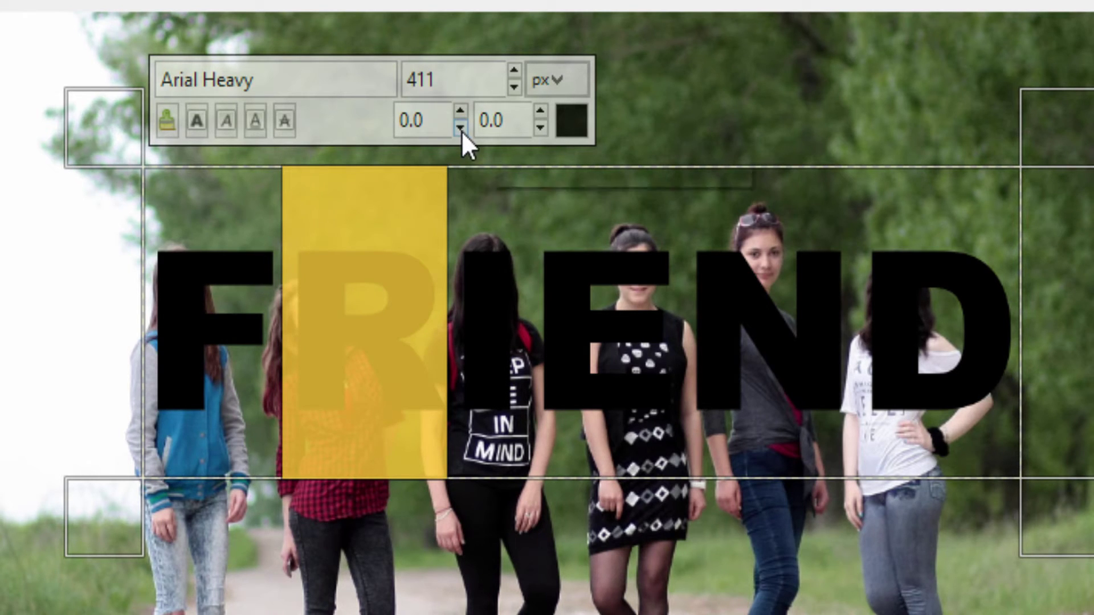
{"action": "left_click", "coordinate": [542, 131]}
{"action": "left_click", "coordinate": [542, 131]}
{"action": "left_click", "coordinate": [541, 131]}
{"action": "left_click", "coordinate": [541, 131]}
{"action": "left_click", "coordinate": [541, 131]}
{"action": "left_click", "coordinate": [541, 131]}
{"action": "left_click", "coordinate": [541, 131]}
{"action": "left_click", "coordinate": [541, 131]}
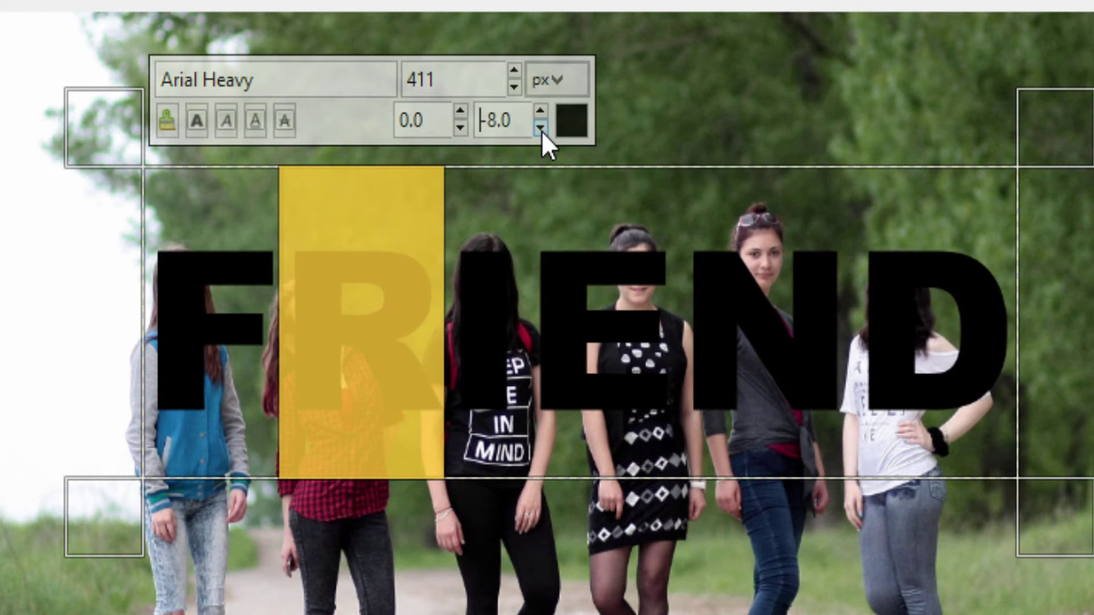
{"action": "left_click", "coordinate": [541, 131]}
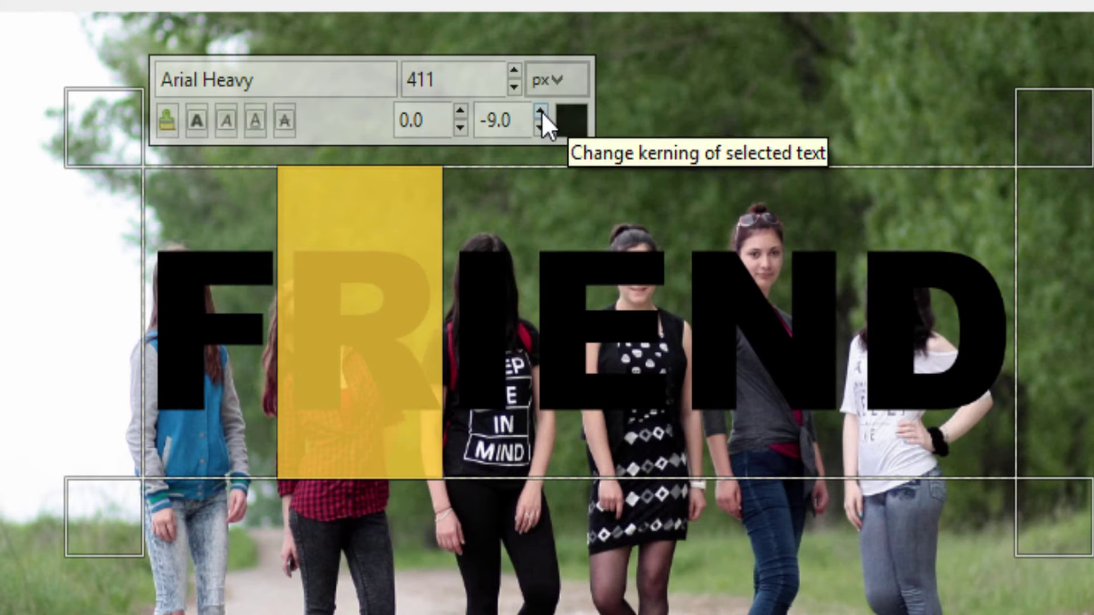
{"action": "double_click", "coordinate": [541, 111]}
{"action": "triple_click", "coordinate": [541, 111]}
{"action": "triple_click", "coordinate": [541, 111]}
{"action": "left_click", "coordinate": [541, 111]}
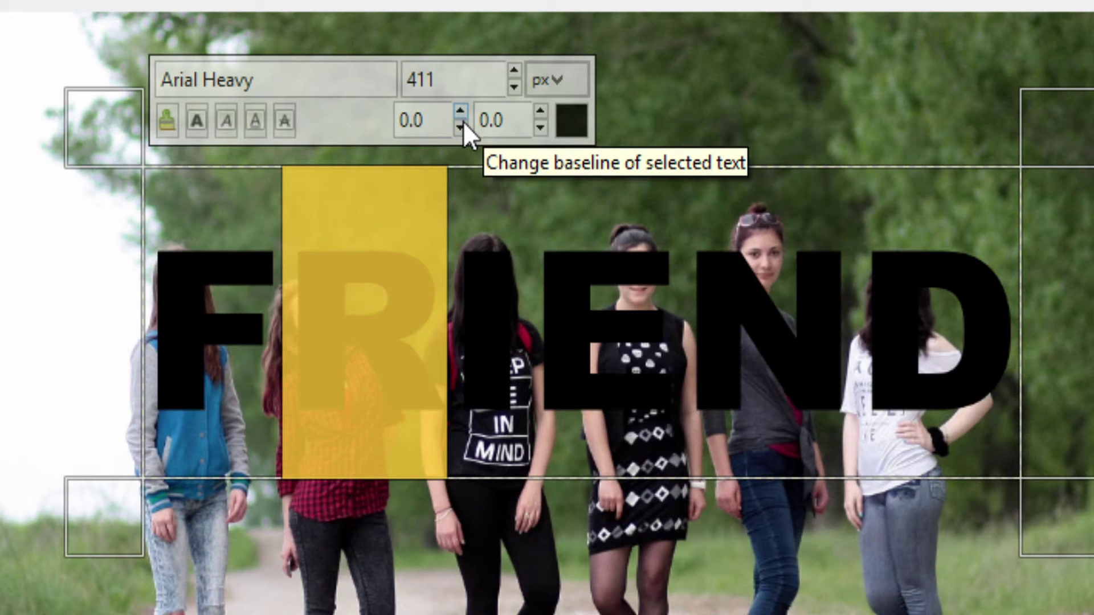
Close the F–R gap and adjust kerning after R and after I.
{"action": "left_click", "coordinate": [490, 119]}
{"action": "scroll", "coordinate": [539, 124], "scroll_direction": "down", "scroll_amount": 20}
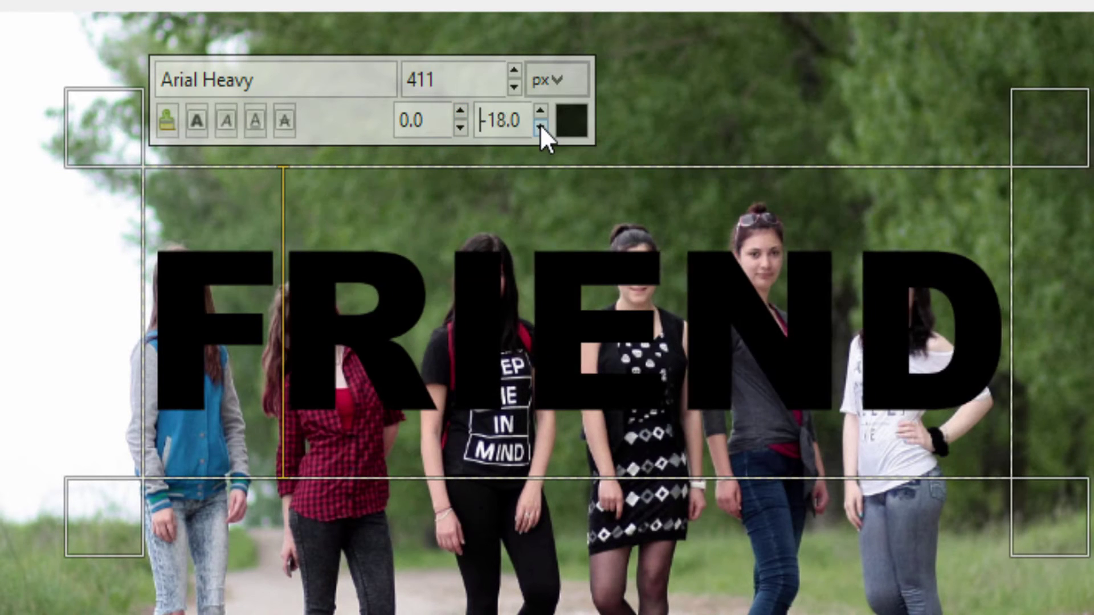
{"action": "key", "text": "Right"}
{"action": "scroll", "coordinate": [541, 110], "scroll_direction": "up", "scroll_amount": 20}
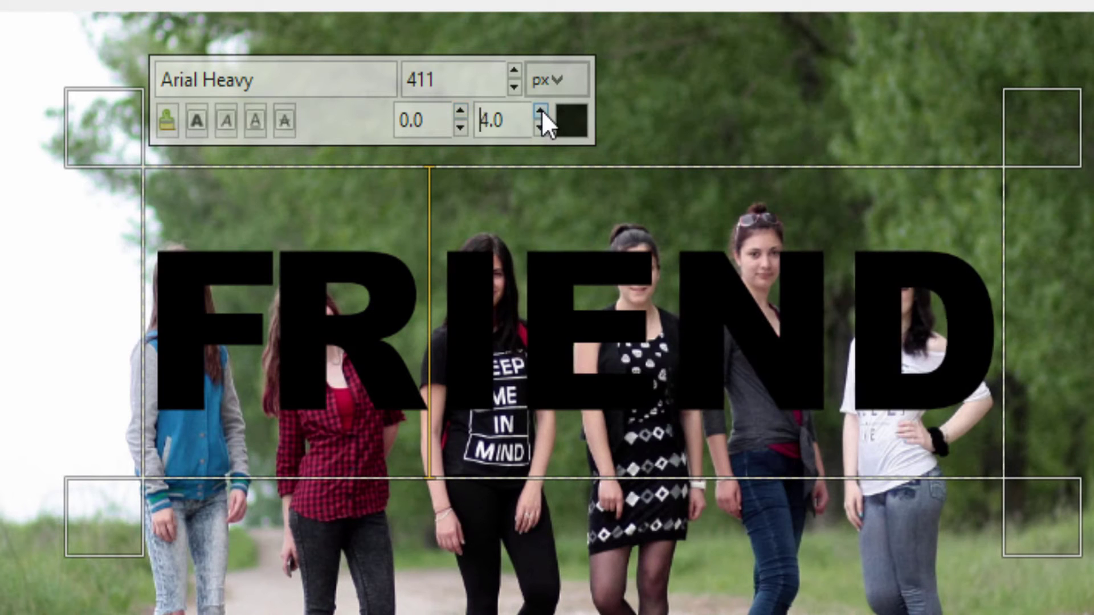
{"action": "scroll", "coordinate": [543, 111], "scroll_direction": "up", "scroll_amount": 10}
{"action": "key", "text": "Right"}
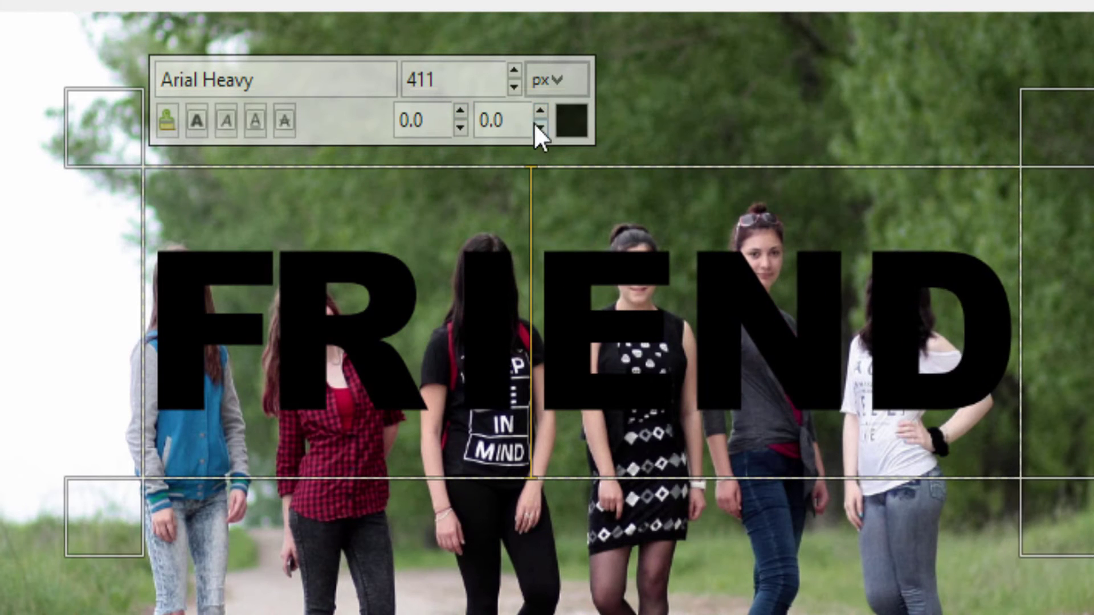
{"action": "scroll", "coordinate": [538, 120], "scroll_direction": "up", "scroll_amount": 20}
{"action": "scroll", "coordinate": [538, 120], "scroll_direction": "up", "scroll_amount": 1}
{"action": "scroll", "coordinate": [538, 128], "scroll_direction": "down", "scroll_amount": 15}
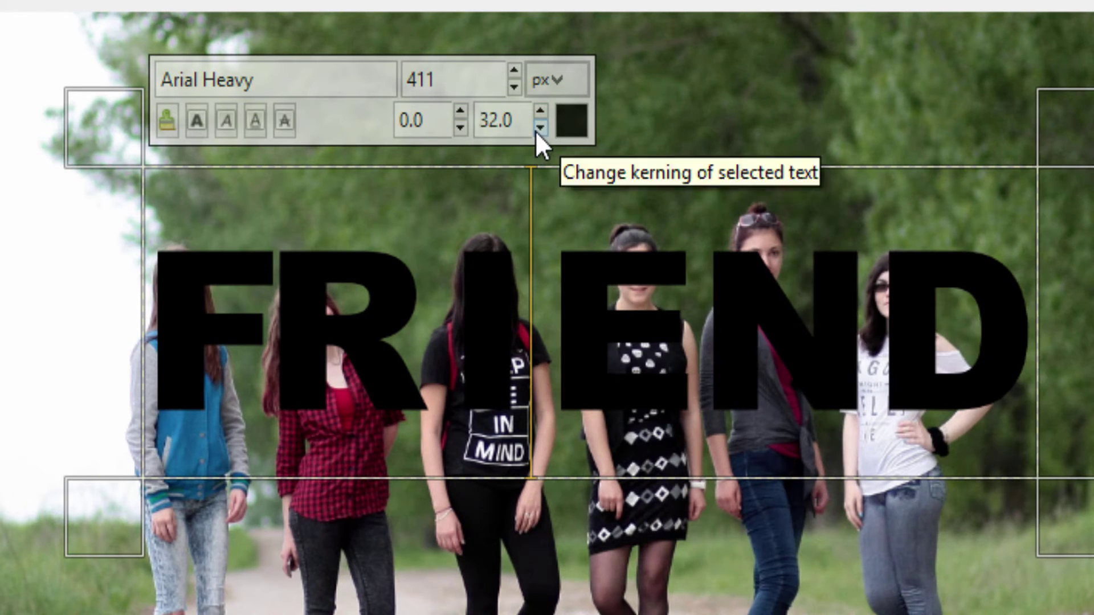
Adjust the kerning of the following letter pair and of the N and D.
{"action": "key", "text": "Right"}
{"action": "scroll", "coordinate": [462, 120], "scroll_direction": "up", "scroll_amount": 1}
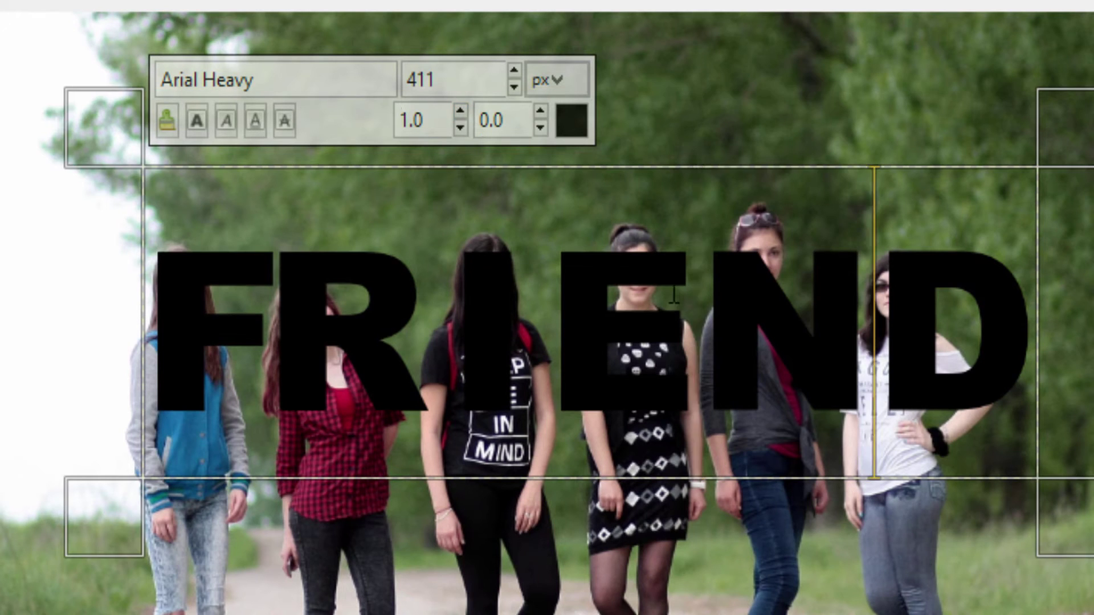
{"action": "key", "text": "shift+Right"}
{"action": "scroll", "coordinate": [464, 128], "scroll_direction": "up", "scroll_amount": 6}
{"action": "scroll", "coordinate": [468, 125], "scroll_direction": "down", "scroll_amount": 7}
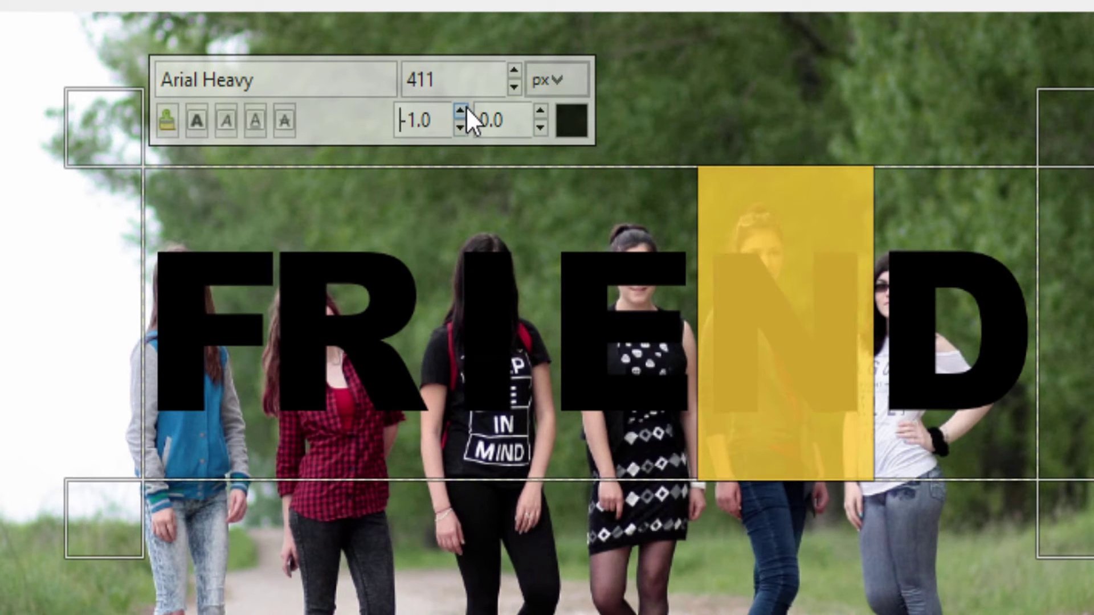
{"action": "scroll", "coordinate": [537, 111], "scroll_direction": "up", "scroll_amount": 4}
{"action": "key", "text": "Right"}
{"action": "key", "text": "shift+Right"}
{"action": "scroll", "coordinate": [537, 131], "scroll_direction": "down", "scroll_amount": 20}
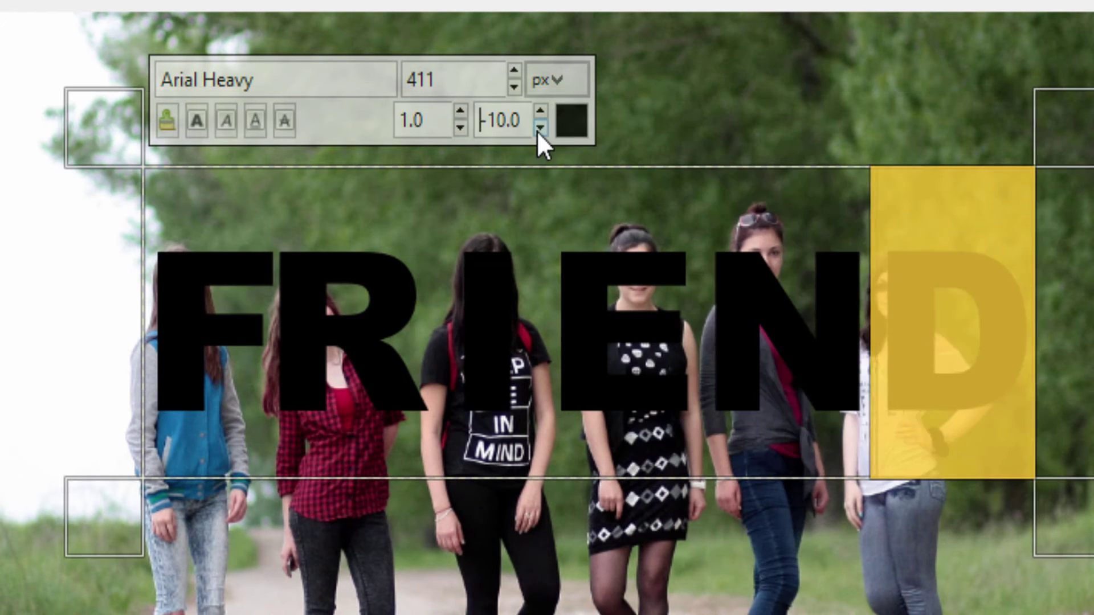
Fine-tune the spacing between E and N.
{"action": "left_click", "coordinate": [711, 302]}
{"action": "key", "text": "shift+Right"}
{"action": "scroll", "coordinate": [542, 122], "scroll_direction": "up", "scroll_amount": 3}
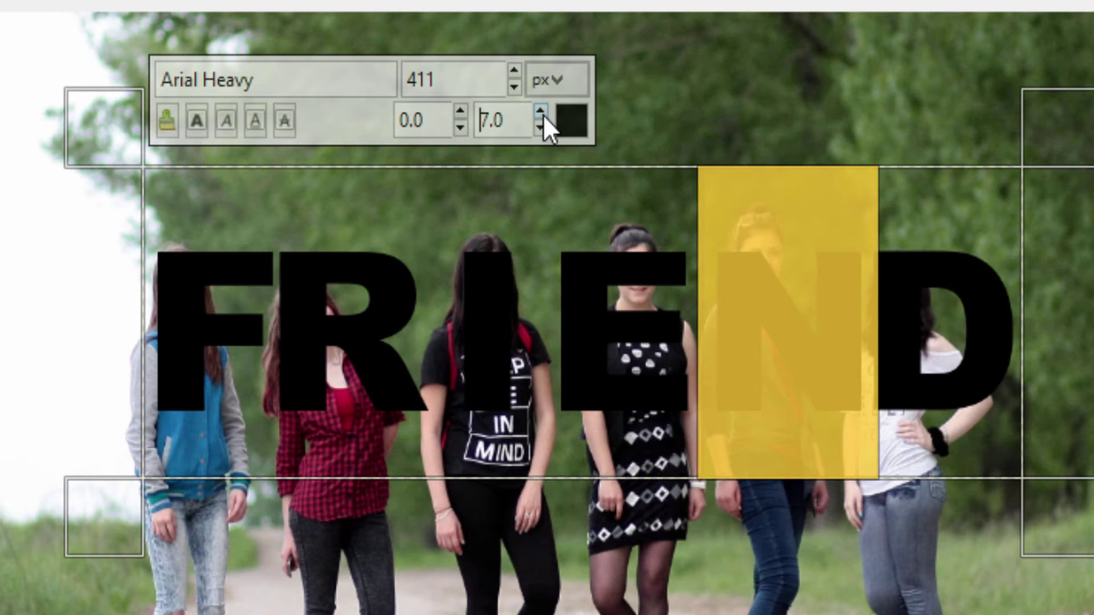
{"action": "scroll", "coordinate": [537, 137], "scroll_direction": "down", "scroll_amount": 4}
{"action": "scroll", "coordinate": [459, 113], "scroll_direction": "up", "scroll_amount": 2}
{"action": "scroll", "coordinate": [460, 117], "scroll_direction": "down", "scroll_amount": 1}
{"action": "scroll", "coordinate": [462, 117], "scroll_direction": "down", "scroll_amount": 8}
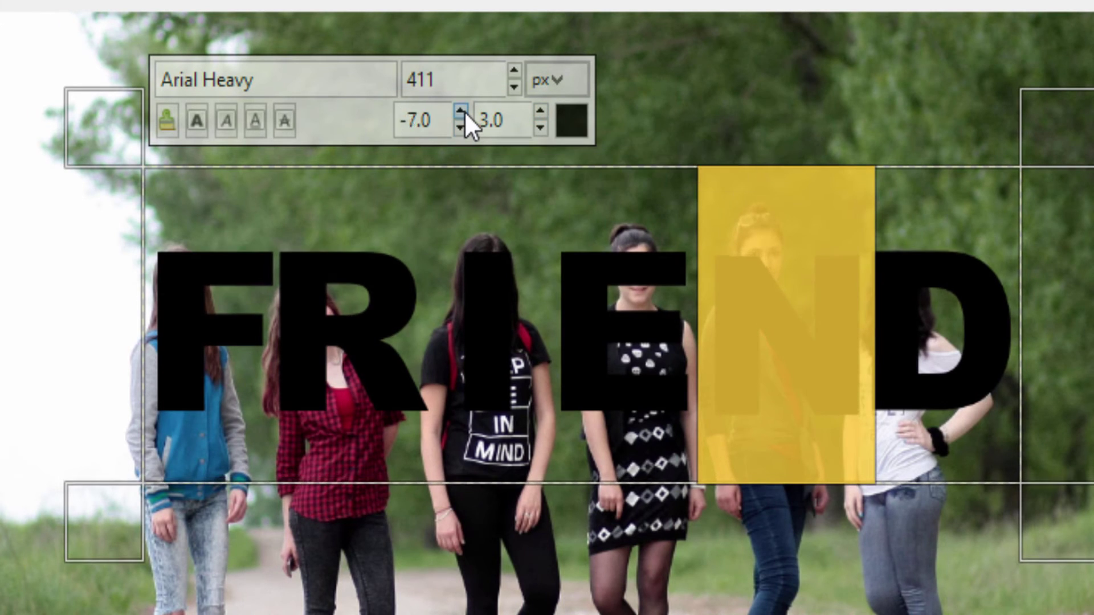
{"action": "scroll", "coordinate": [463, 117], "scroll_direction": "up", "scroll_amount": 9}
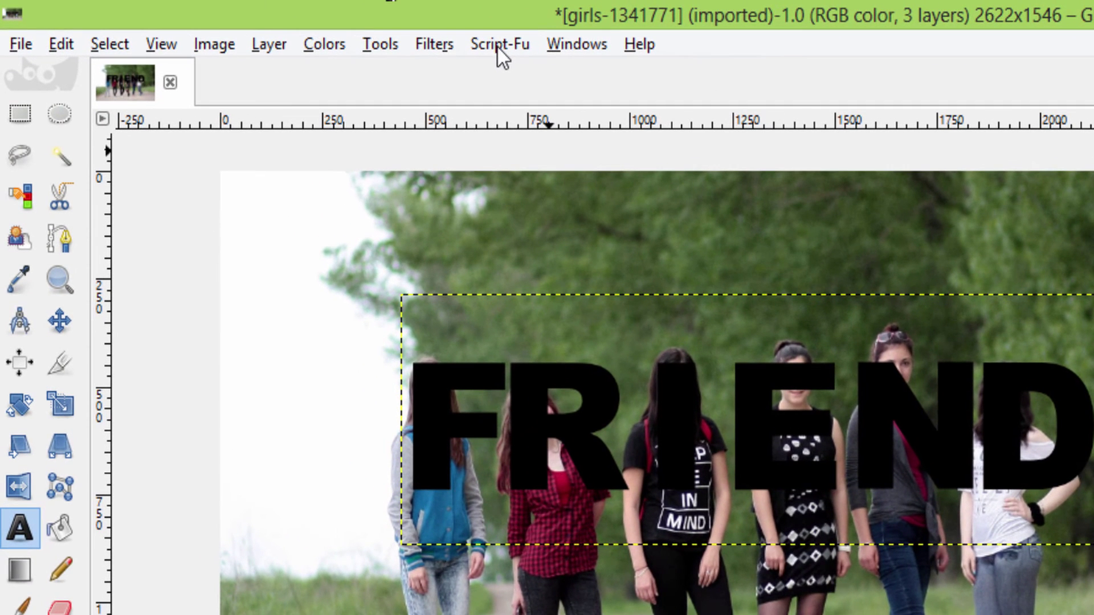
Apply Layer Effects > Drop Shadow to FRIEND with a grey shadow colour.
{"action": "left_click", "coordinate": [497, 46]}
{"action": "mouse_move", "coordinate": [545, 81]}
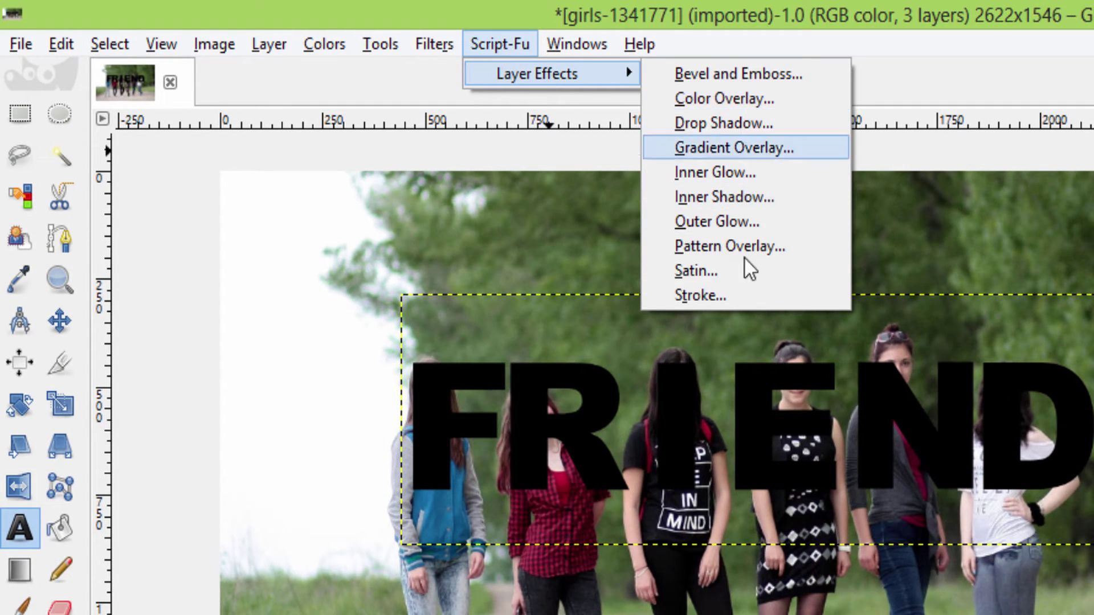
{"action": "left_click", "coordinate": [723, 123]}
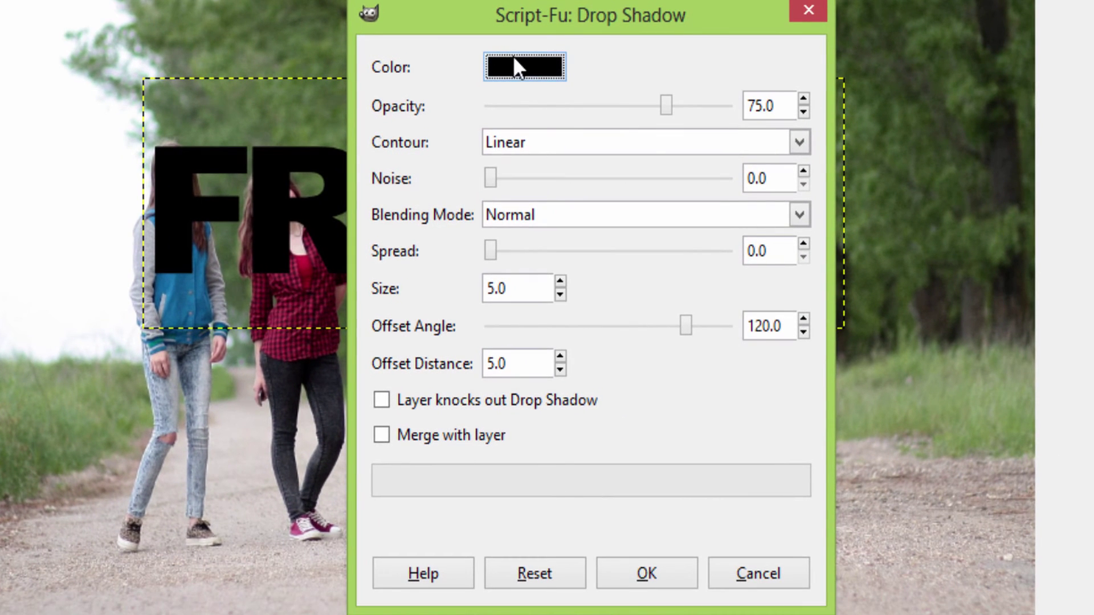
{"action": "left_click", "coordinate": [514, 57]}
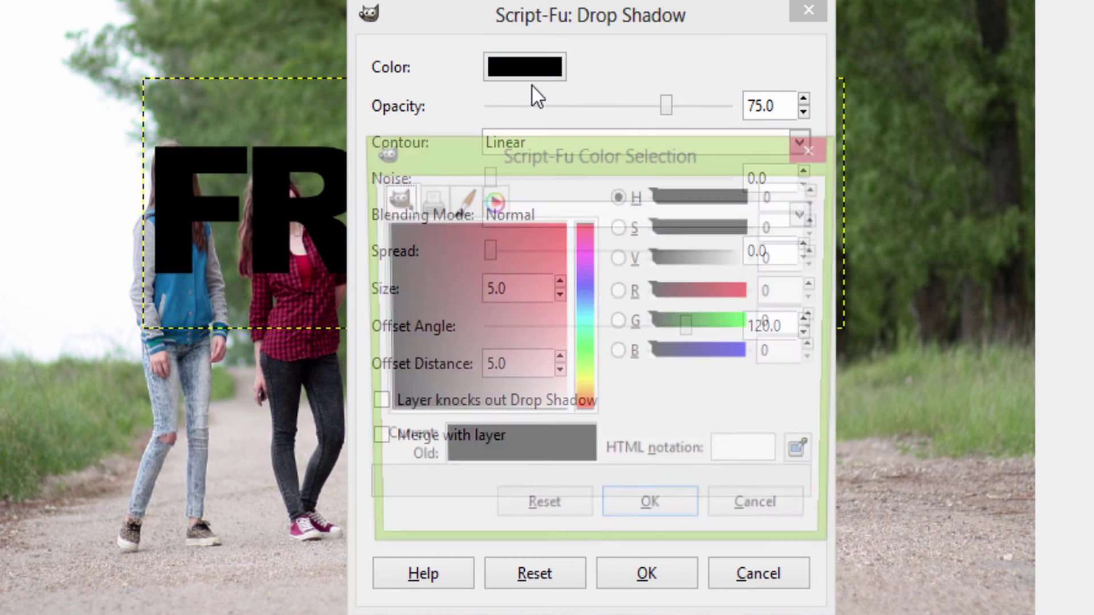
{"action": "left_click", "coordinate": [512, 349]}
{"action": "left_click_drag", "start_coordinate": [513, 349], "coordinate": [460, 412]}
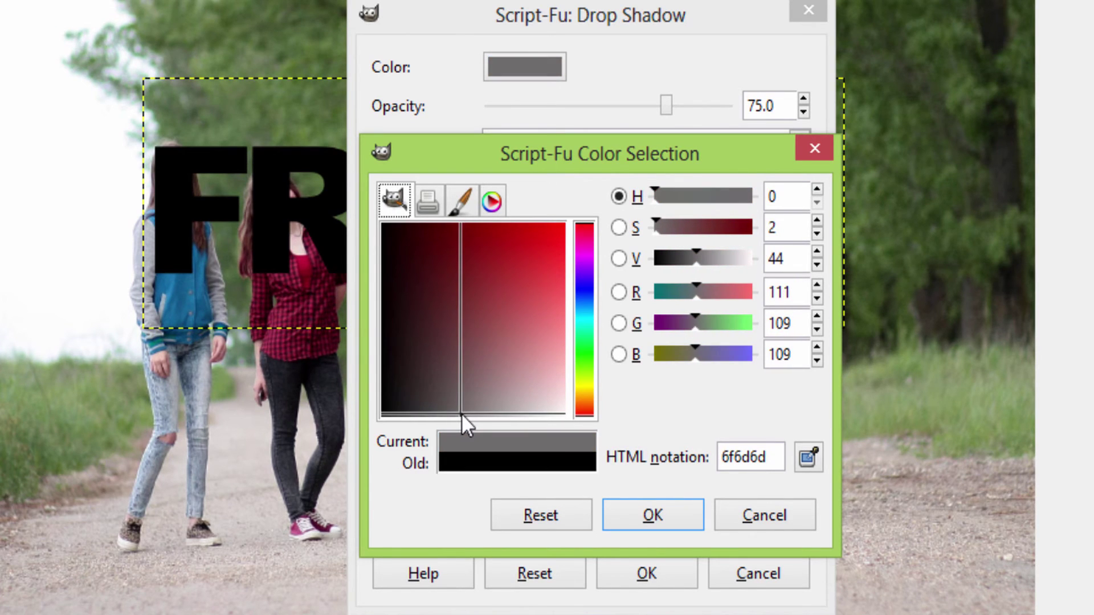
{"action": "left_click", "coordinate": [645, 507]}
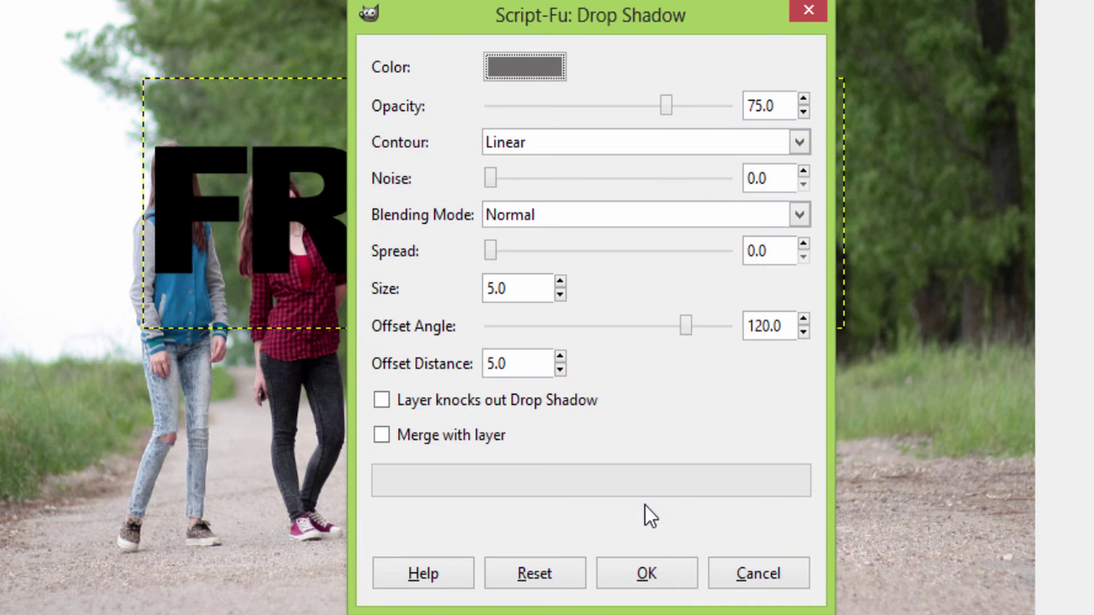
{"action": "left_click", "coordinate": [660, 575]}
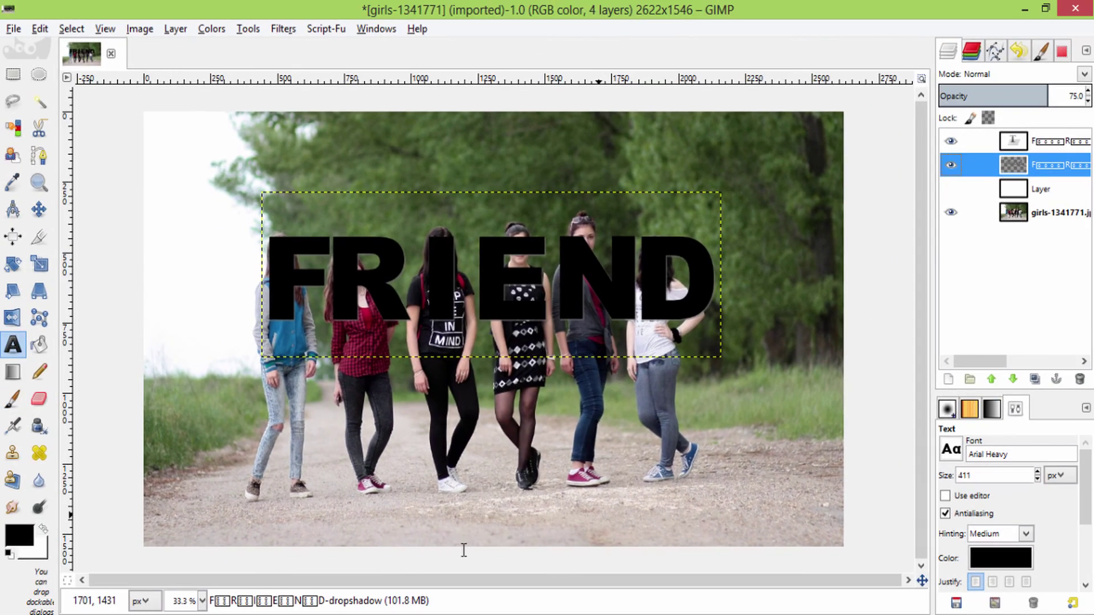
Show the white layer, then Merge Down the FRIEND text twice into it.
{"action": "left_click", "coordinate": [954, 188]}
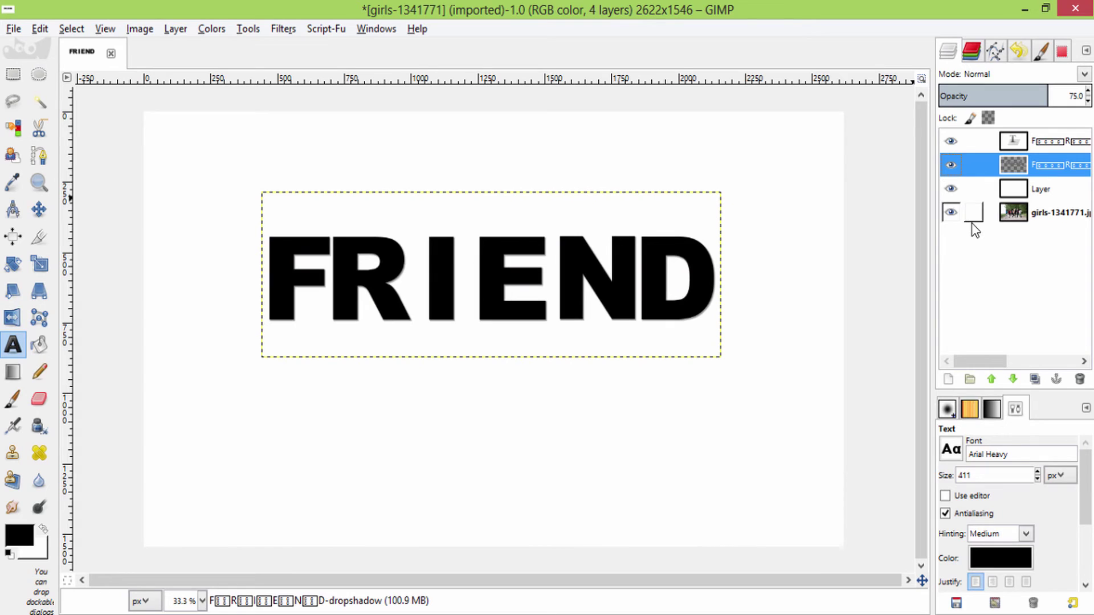
{"action": "left_click", "coordinate": [1016, 141]}
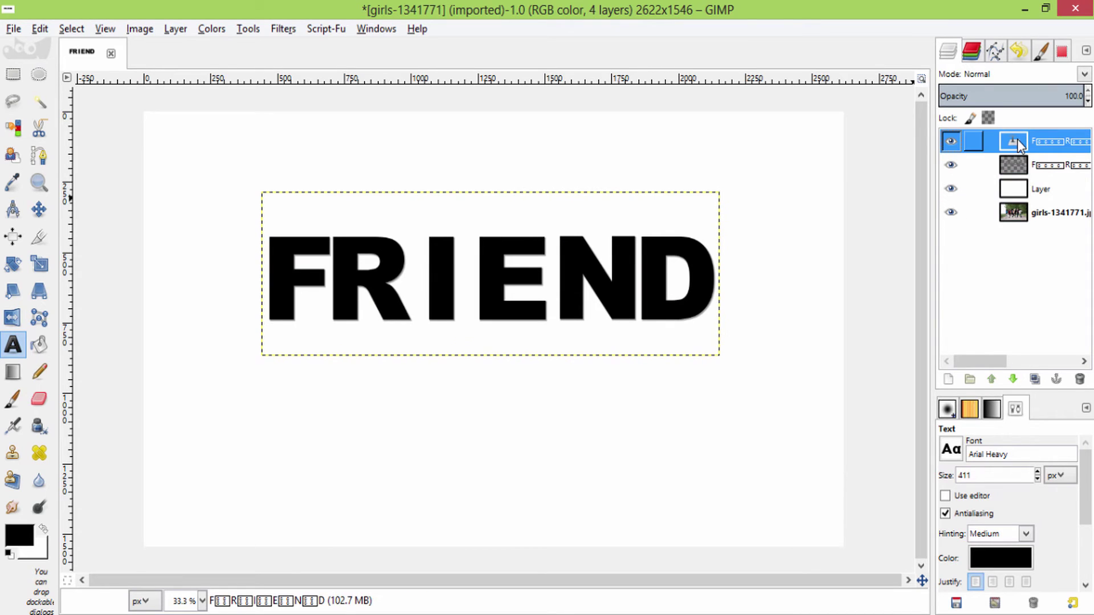
{"action": "right_click", "coordinate": [1016, 139]}
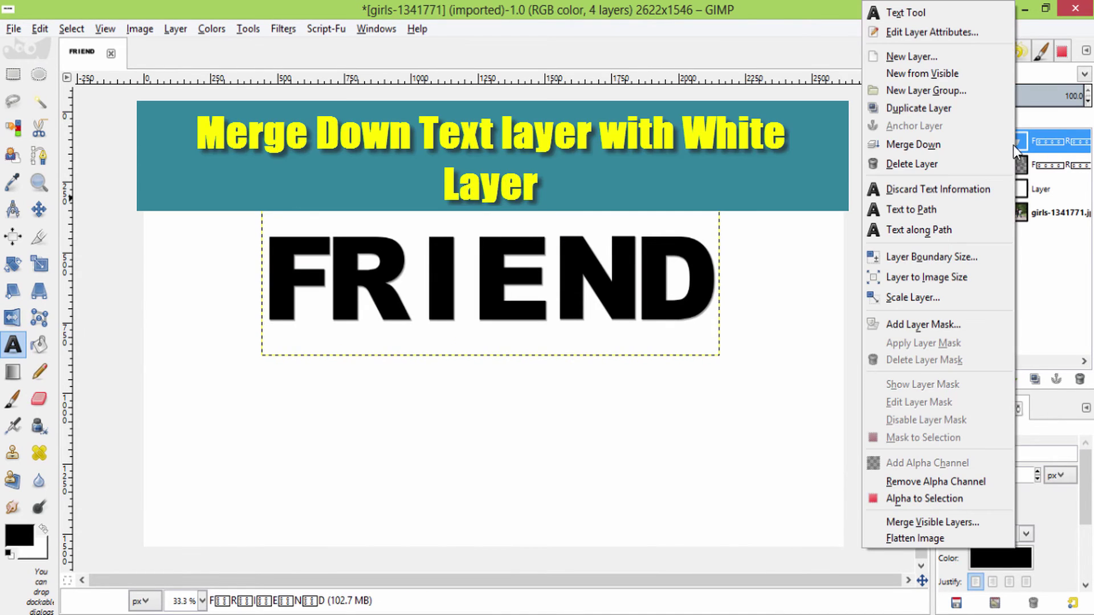
{"action": "left_click", "coordinate": [962, 149]}
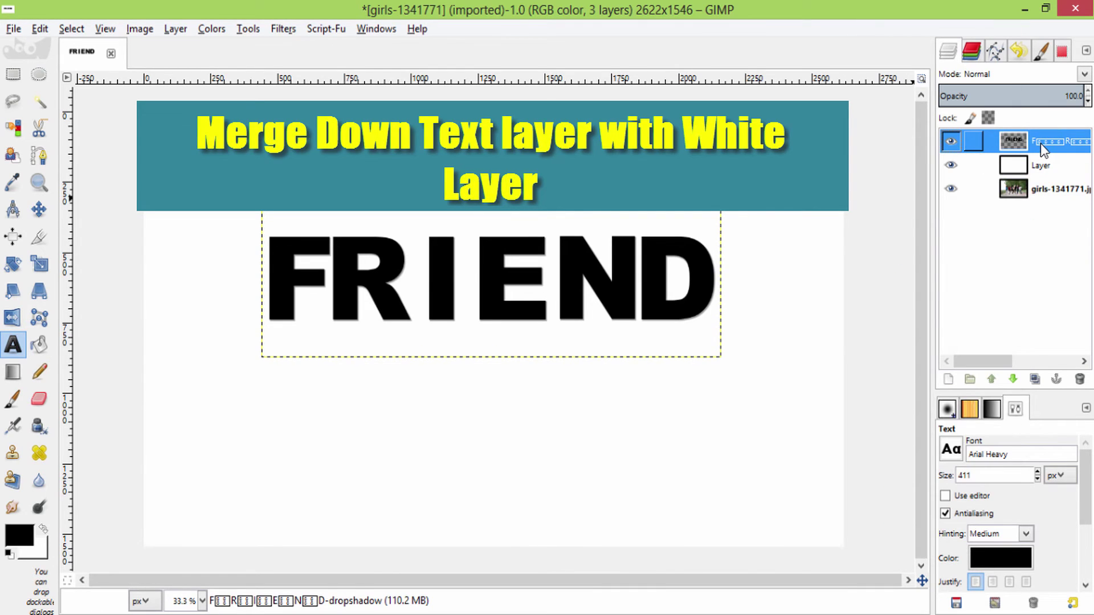
{"action": "right_click", "coordinate": [1041, 143]}
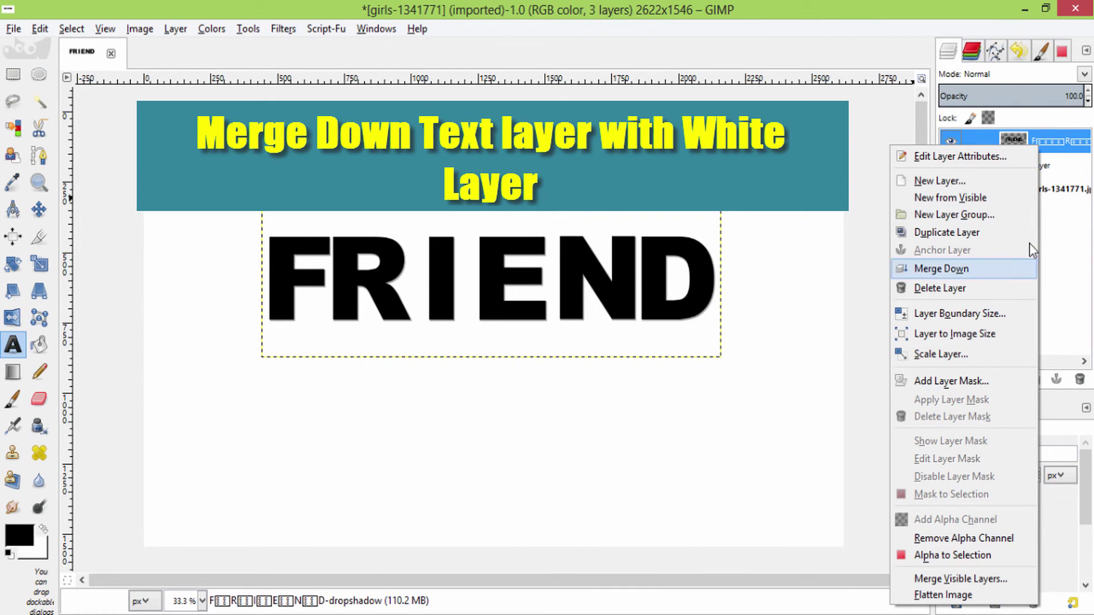
{"action": "left_click", "coordinate": [972, 274]}
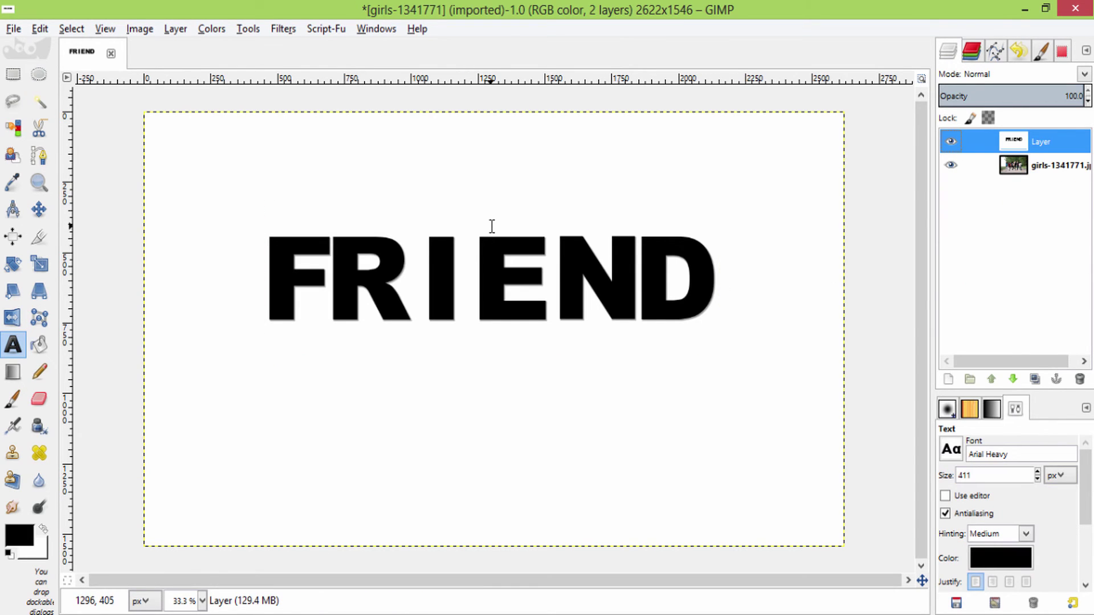
Select the black FRIEND letters by colour, delete them, and clear the selection.
{"action": "left_click", "coordinate": [7, 134]}
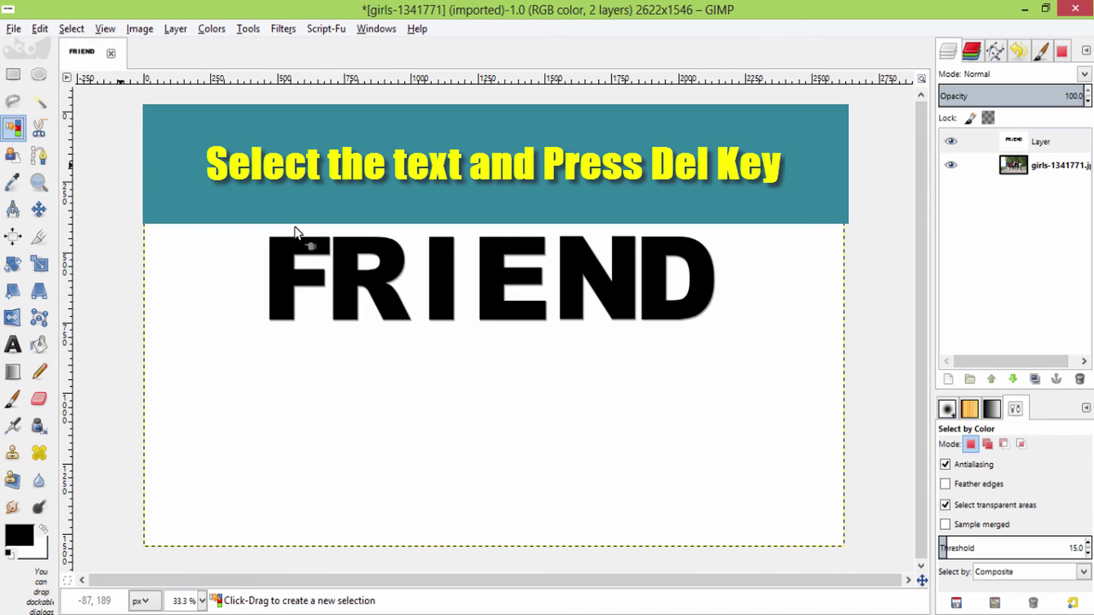
{"action": "left_click", "coordinate": [285, 265]}
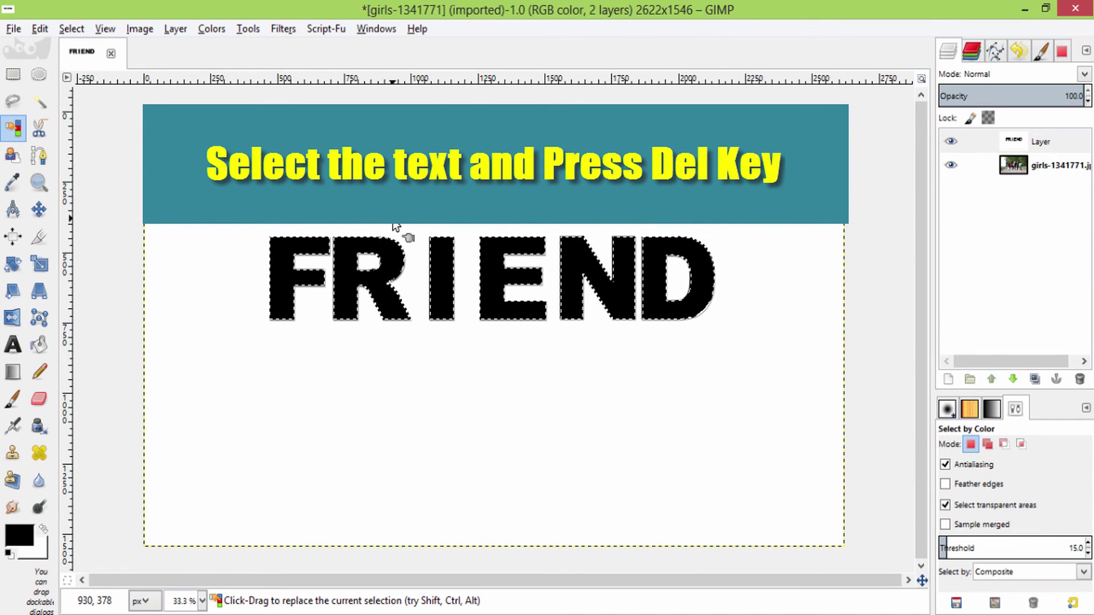
{"action": "key", "text": "Delete"}
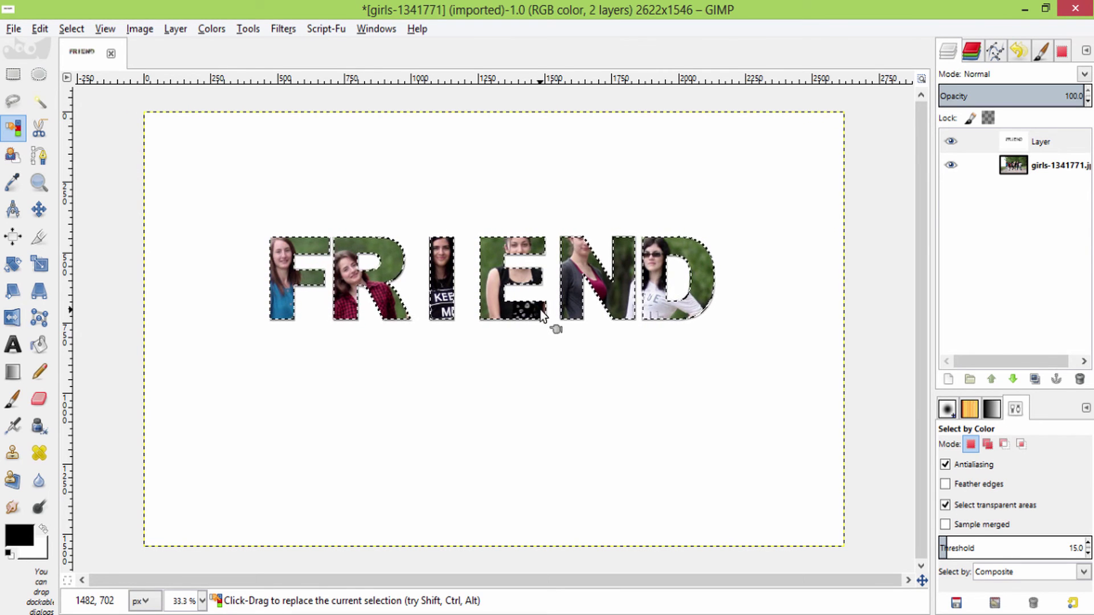
{"action": "key", "text": "ctrl+shift+a"}
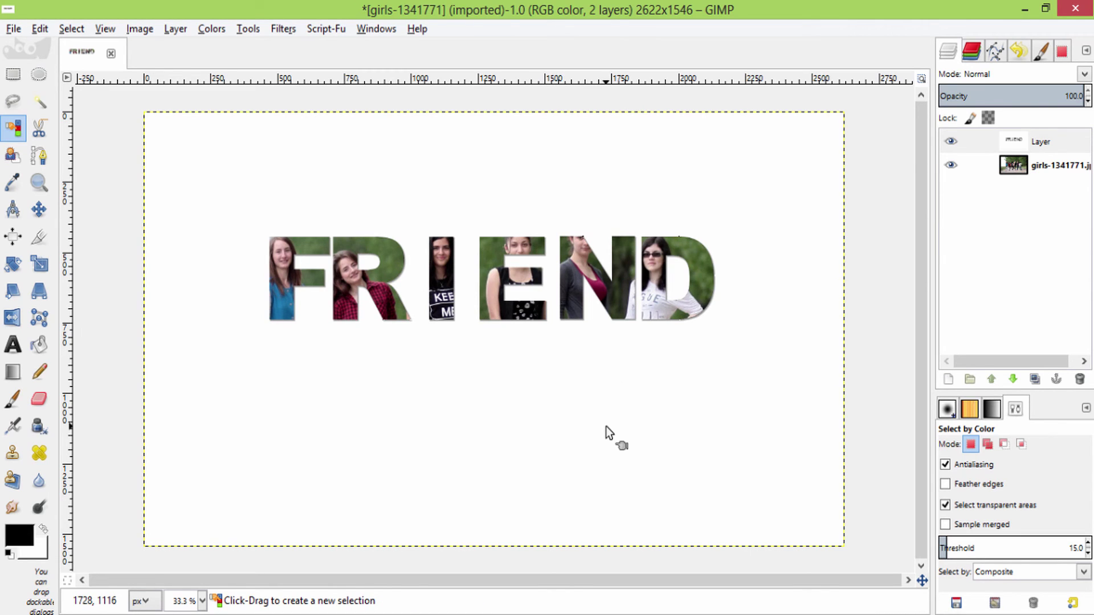
Set the foreground to light green b0cf98 and bucket-fill the white area around the letters.
{"action": "left_click", "coordinate": [17, 537]}
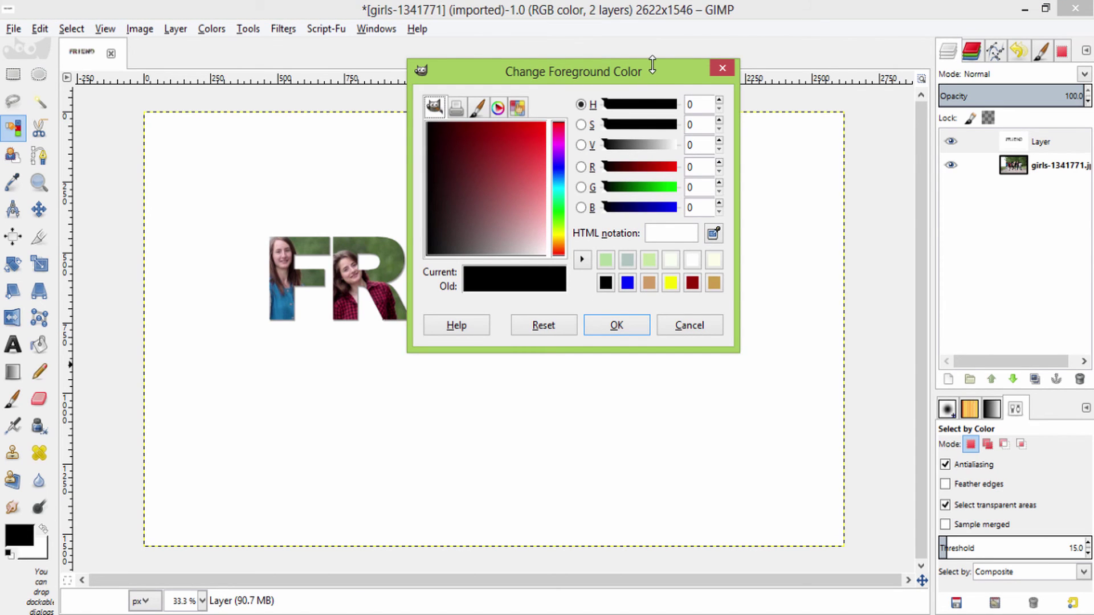
{"action": "left_click_drag", "start_coordinate": [653, 65], "coordinate": [722, 68]}
{"action": "left_click", "coordinate": [783, 238]}
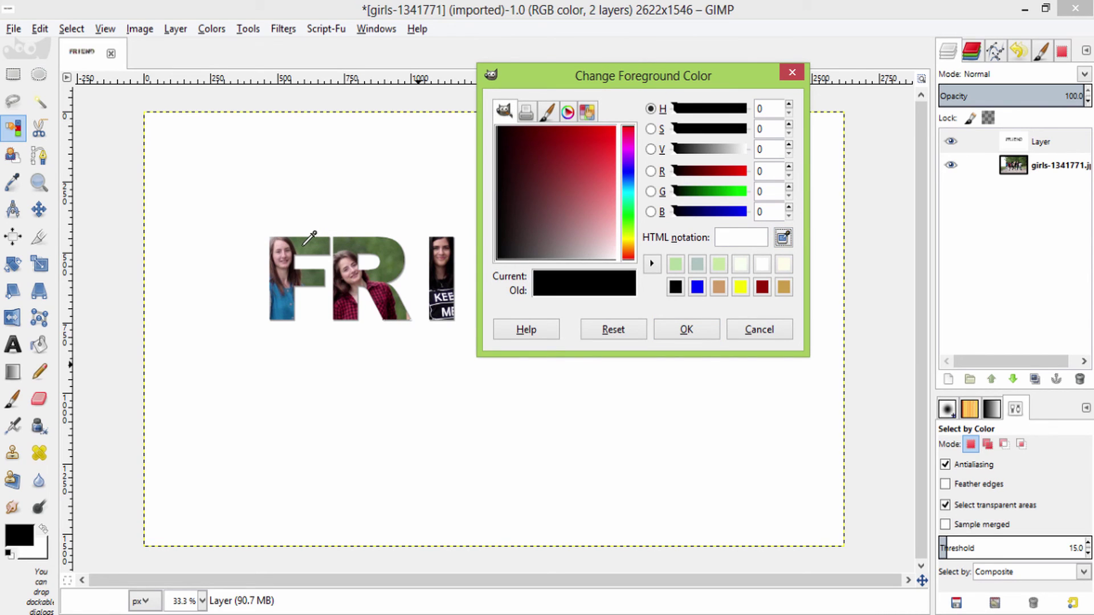
{"action": "left_click", "coordinate": [306, 243]}
{"action": "left_click_drag", "start_coordinate": [571, 203], "coordinate": [592, 223]}
{"action": "left_click", "coordinate": [686, 329]}
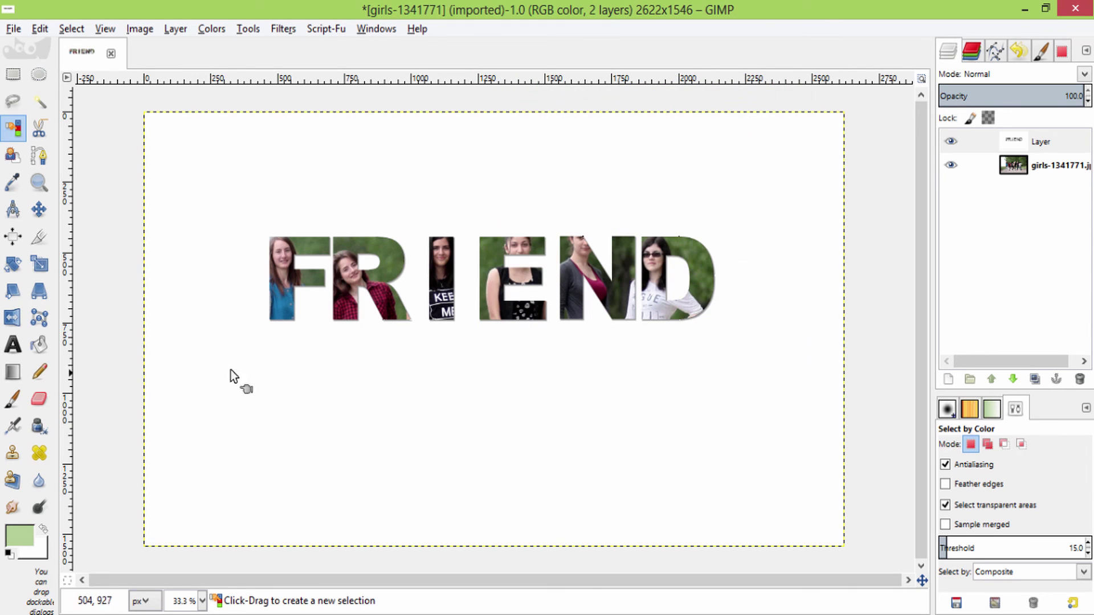
{"action": "left_click", "coordinate": [39, 344]}
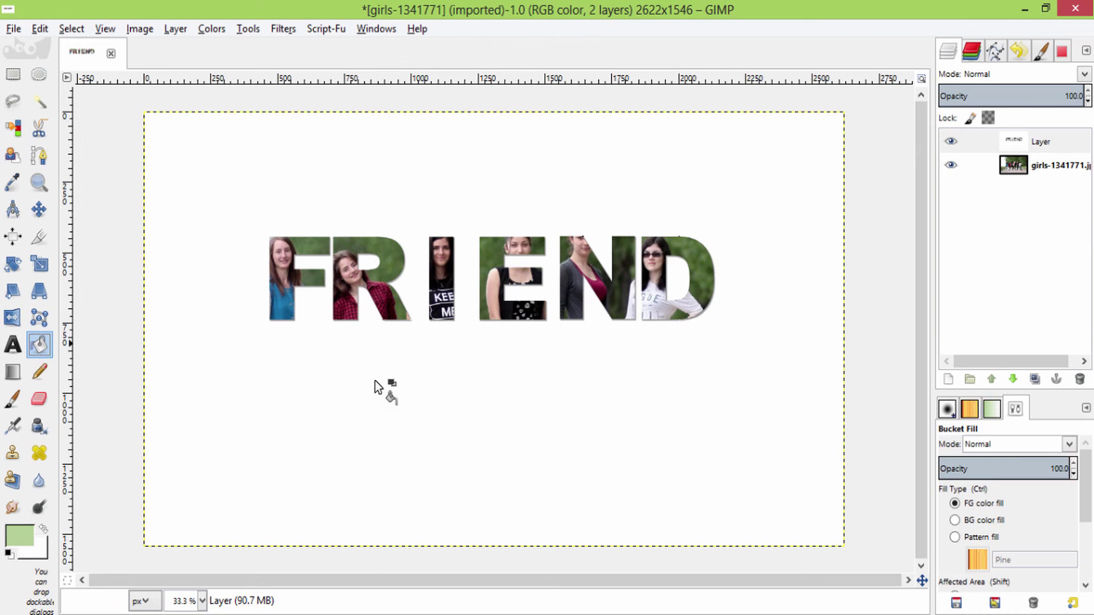
{"action": "left_click", "coordinate": [328, 422]}
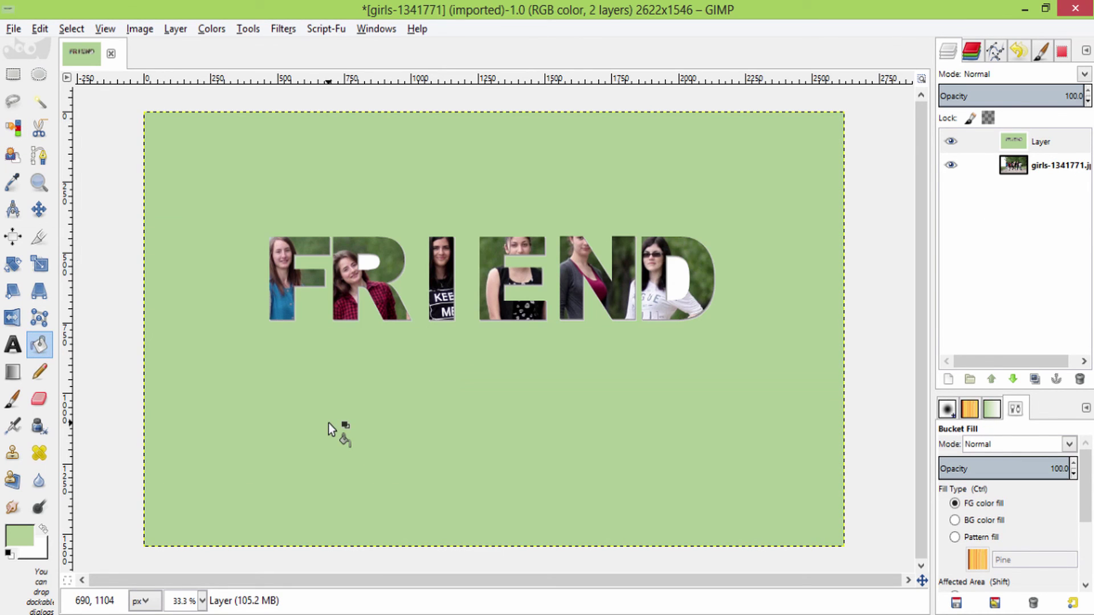